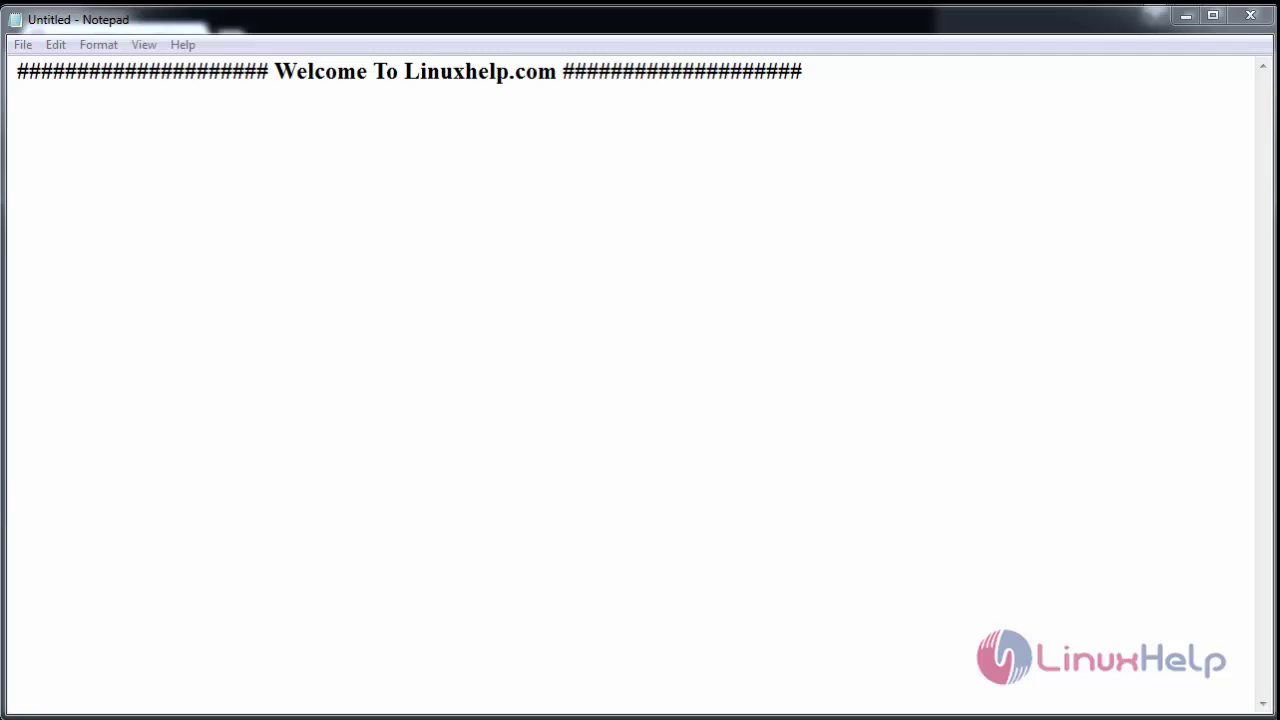
Sign in to Odoo as Administrator and scroll the Apps list to the Survey app
click(1187, 17)
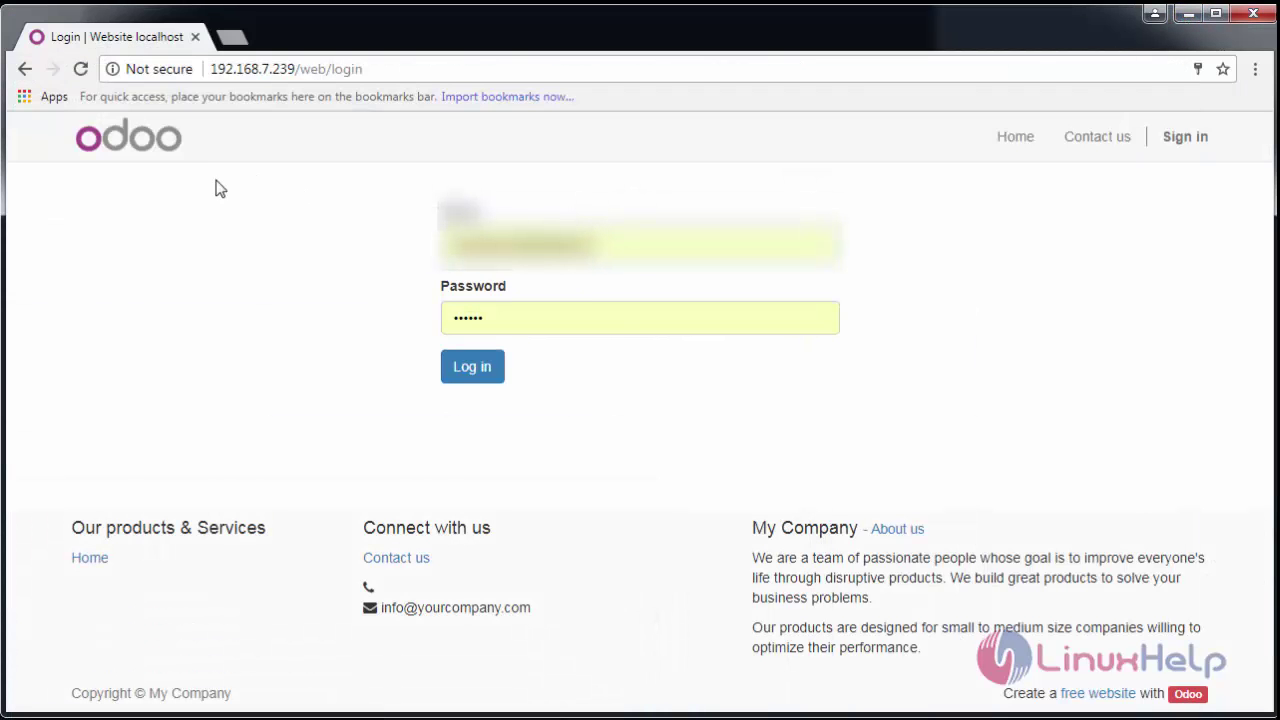
click(458, 372)
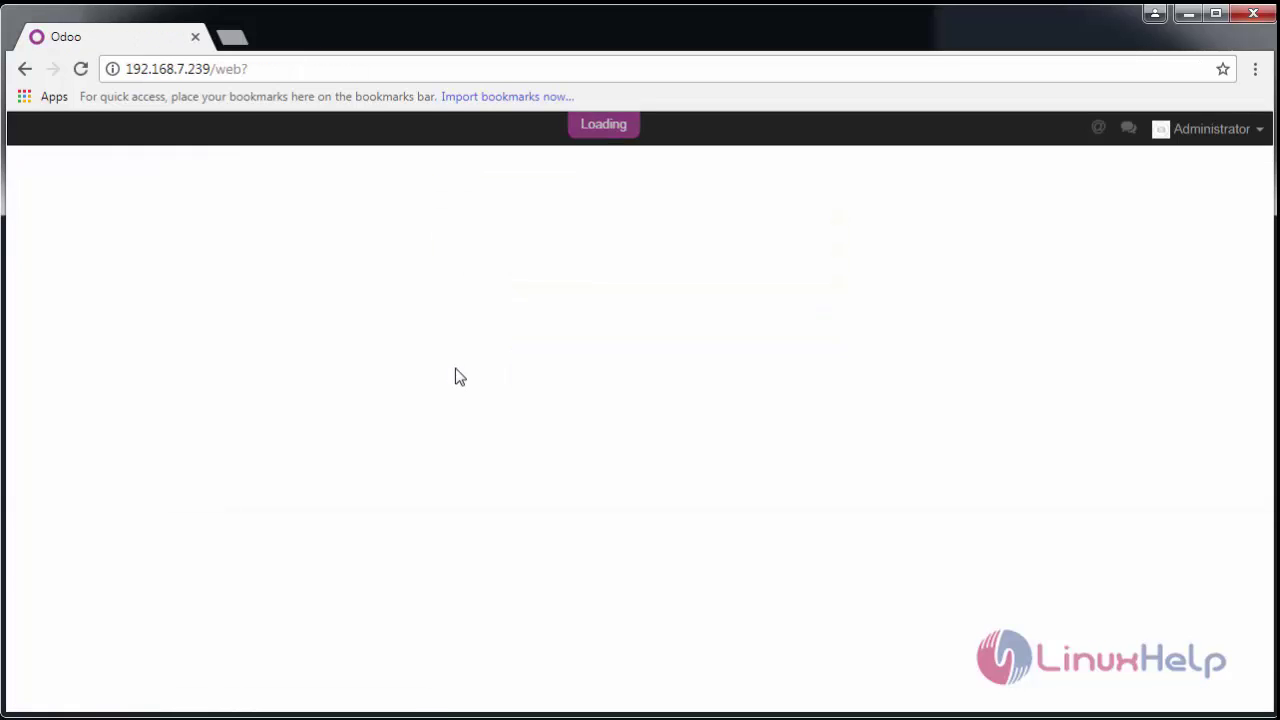
click(721, 128)
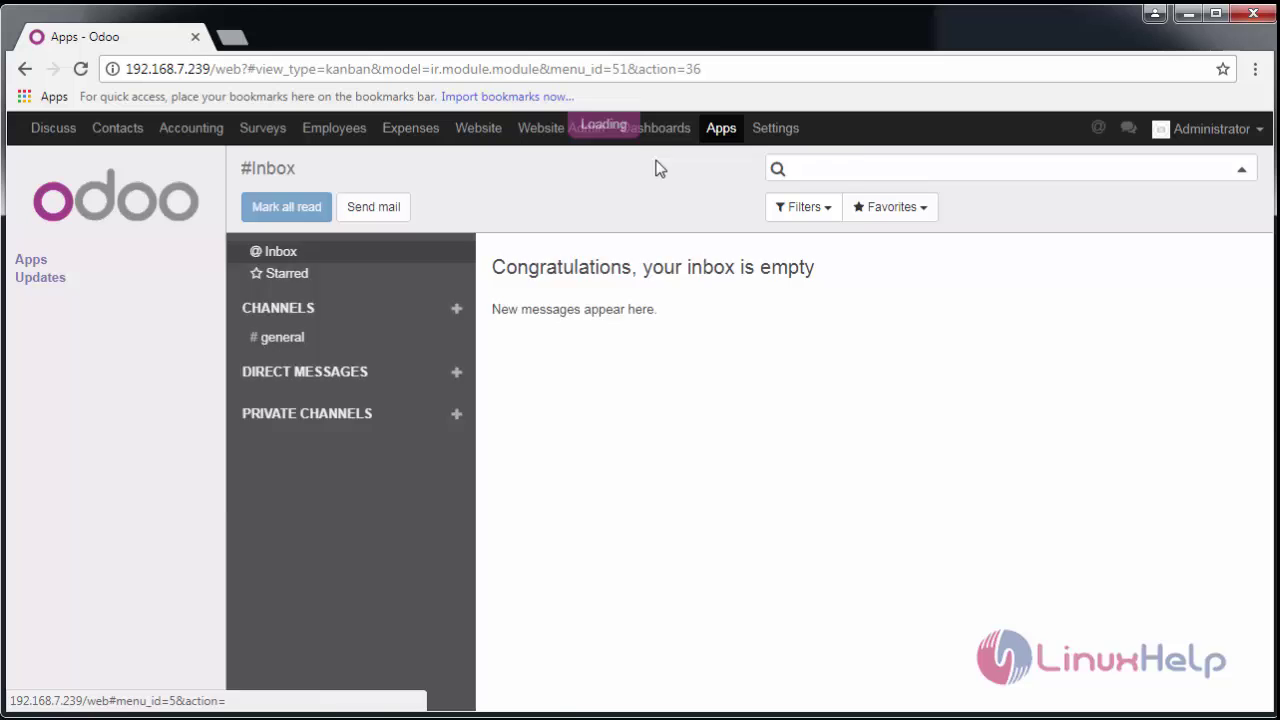
scroll(420, 521, down, 4)
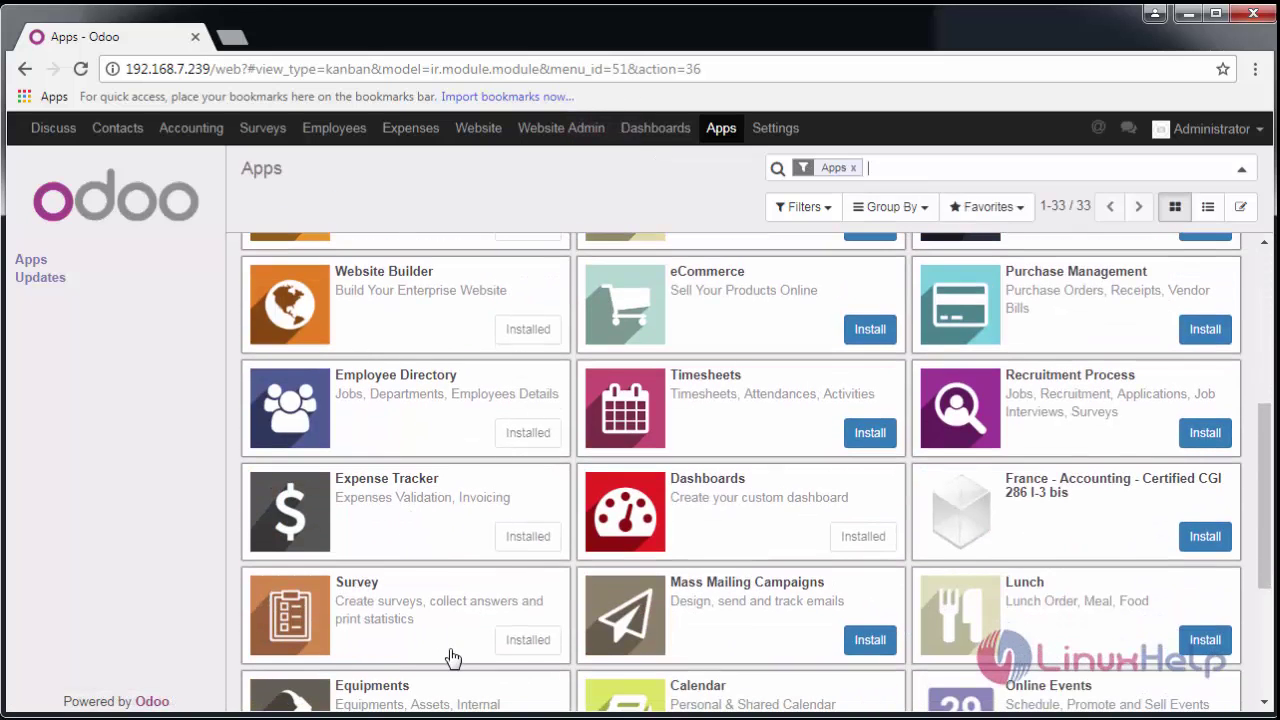
Create a new survey in Surveys and title it 'Customer Annual Survey'
click(272, 136)
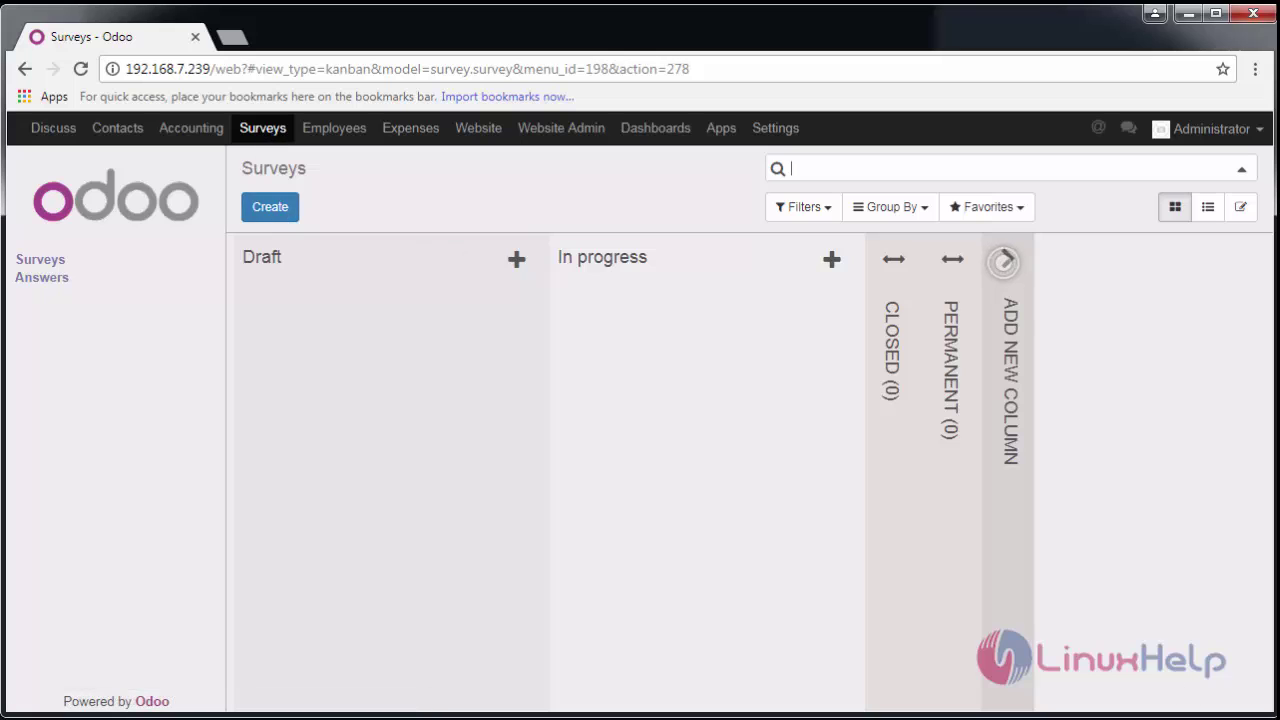
click(281, 211)
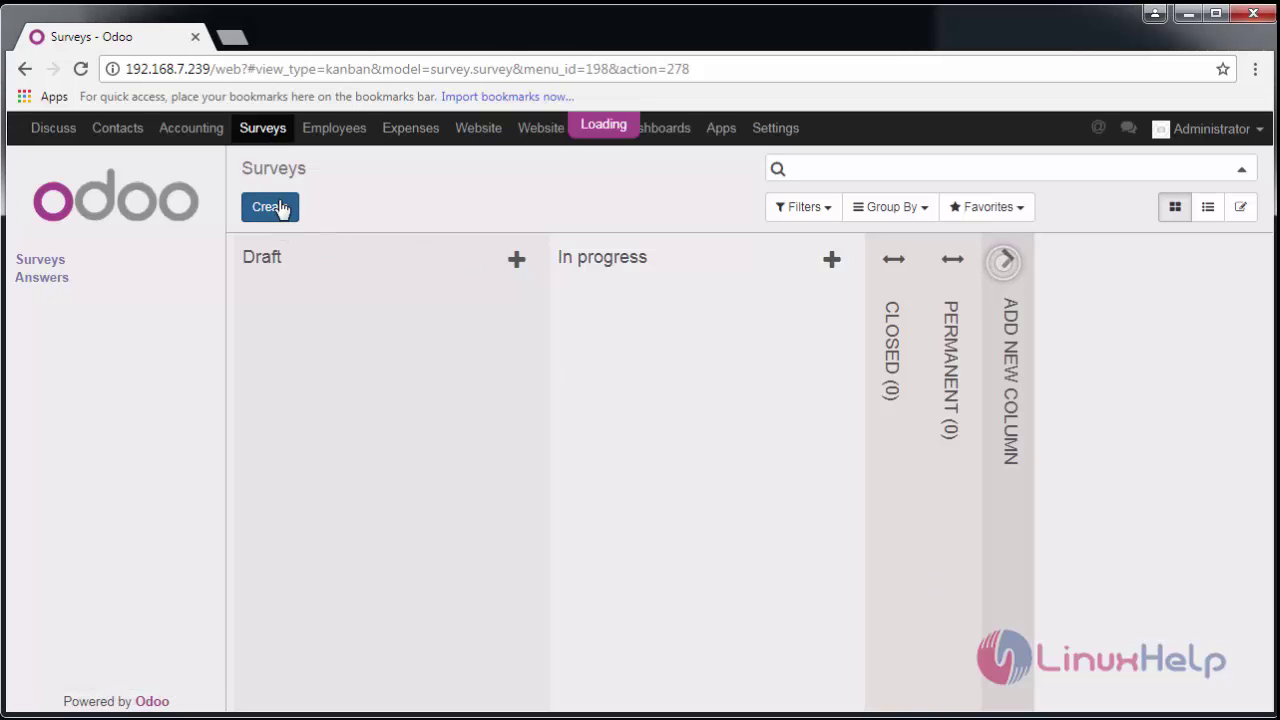
click(431, 345)
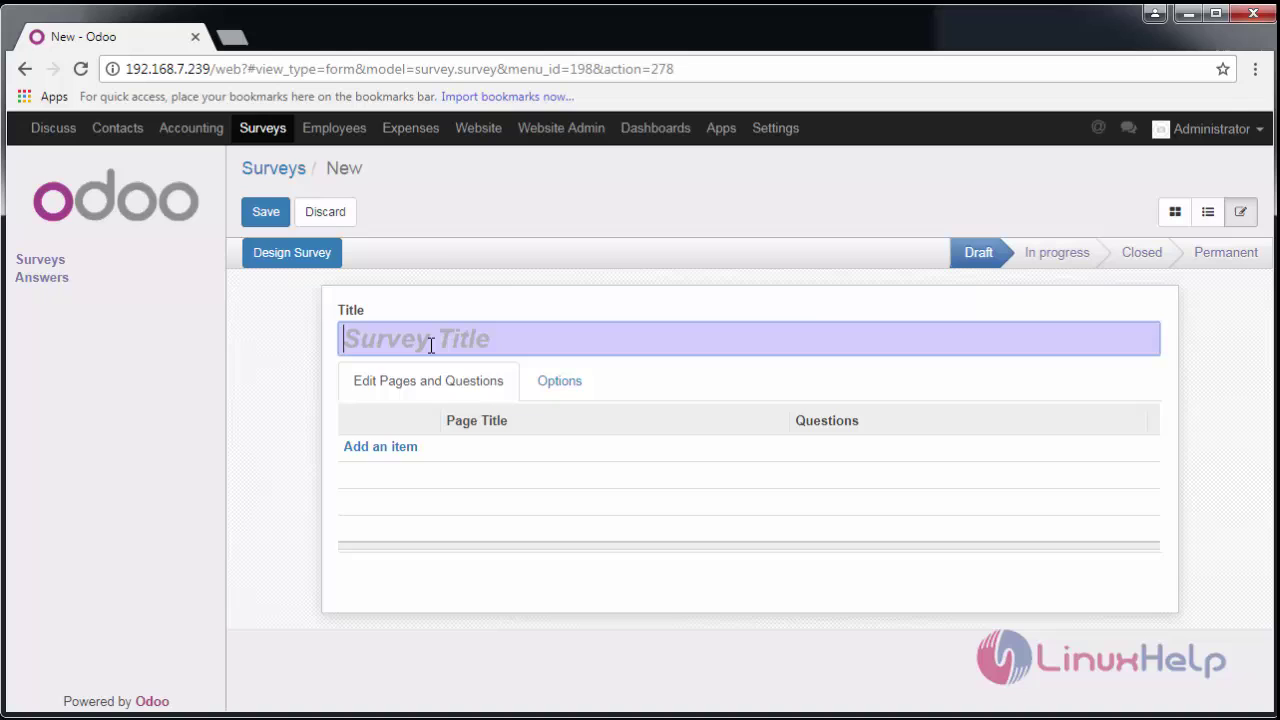
text(Pr)
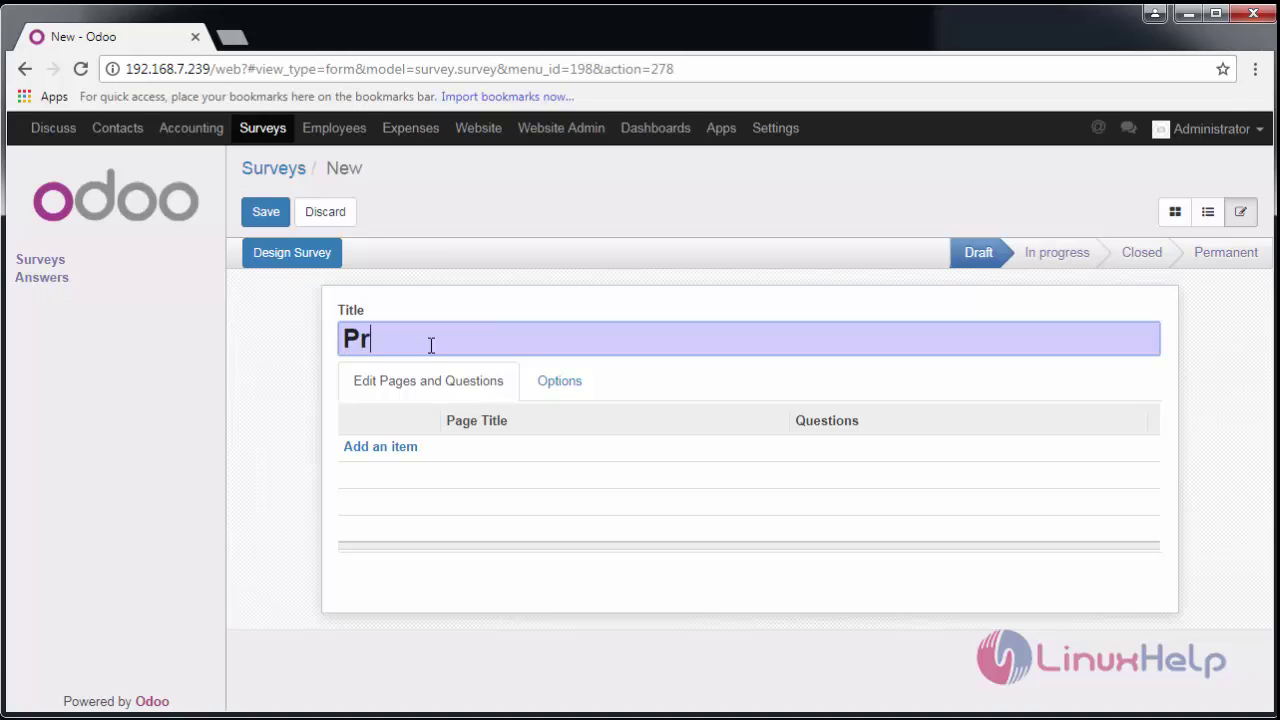
key(BackSpace)
key(BackSpace)
text(C)
text(ustomer )
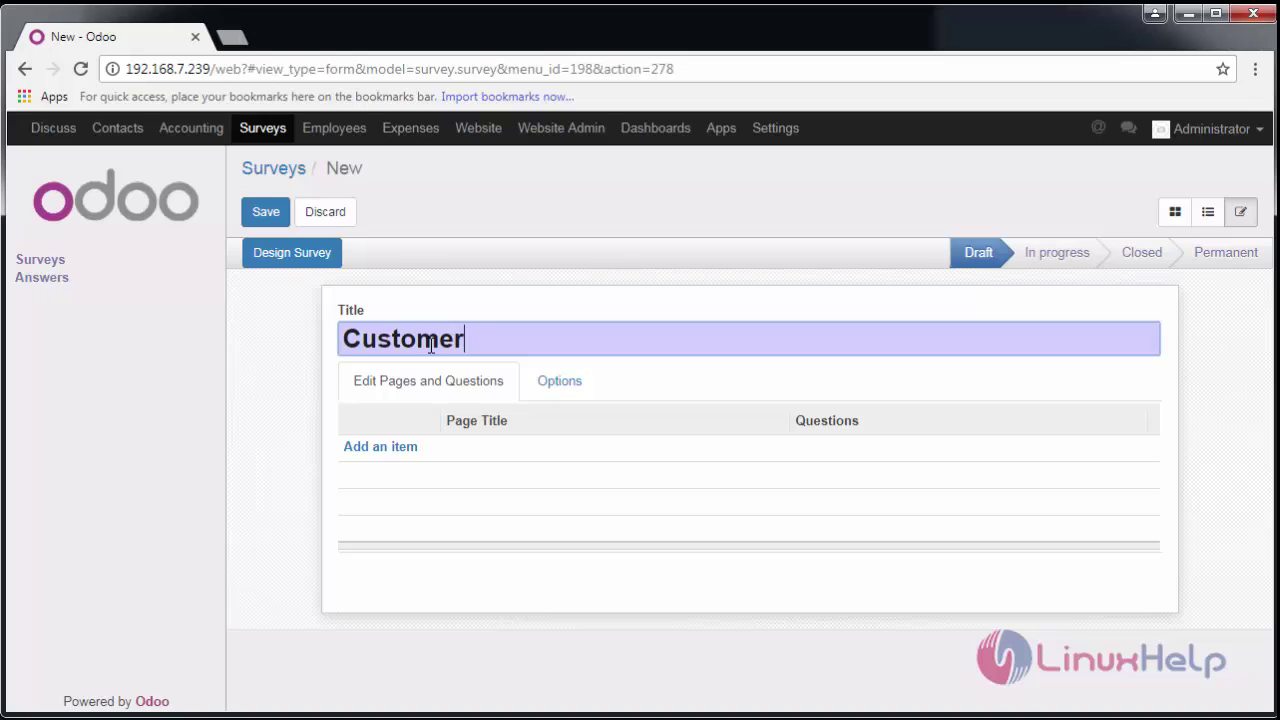
text(Annual)
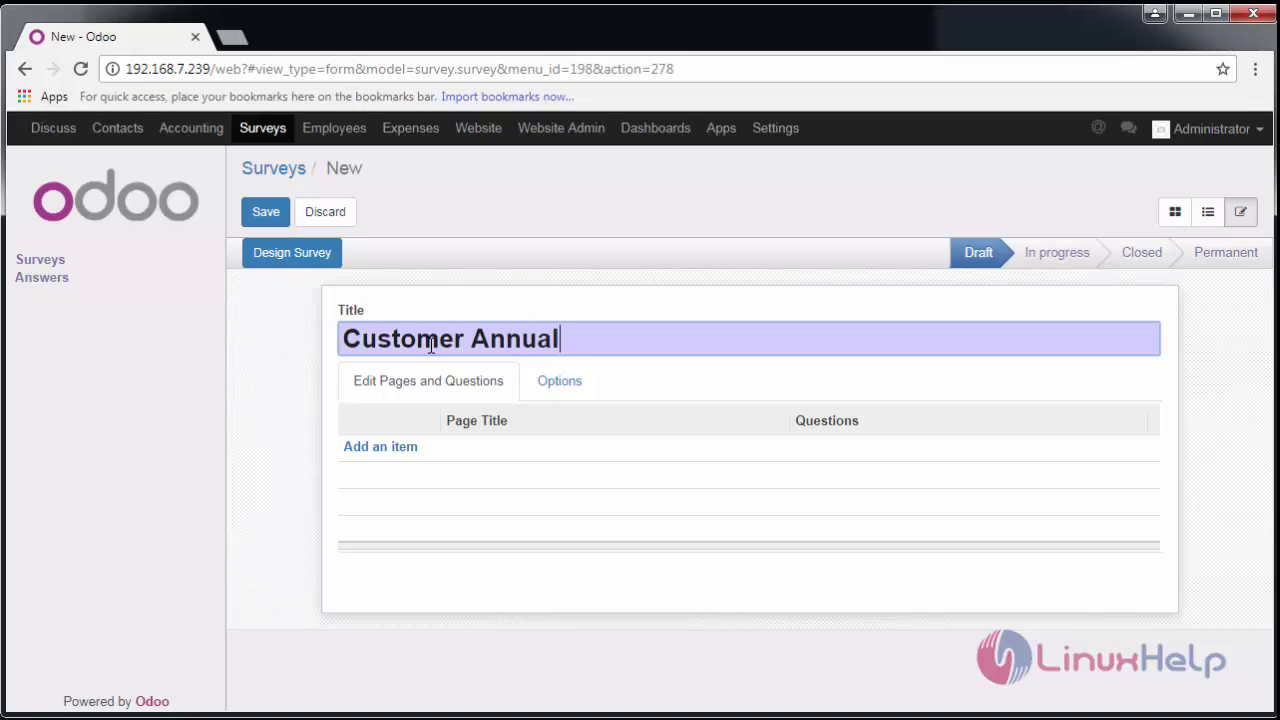
text( Sur)
text(vey)
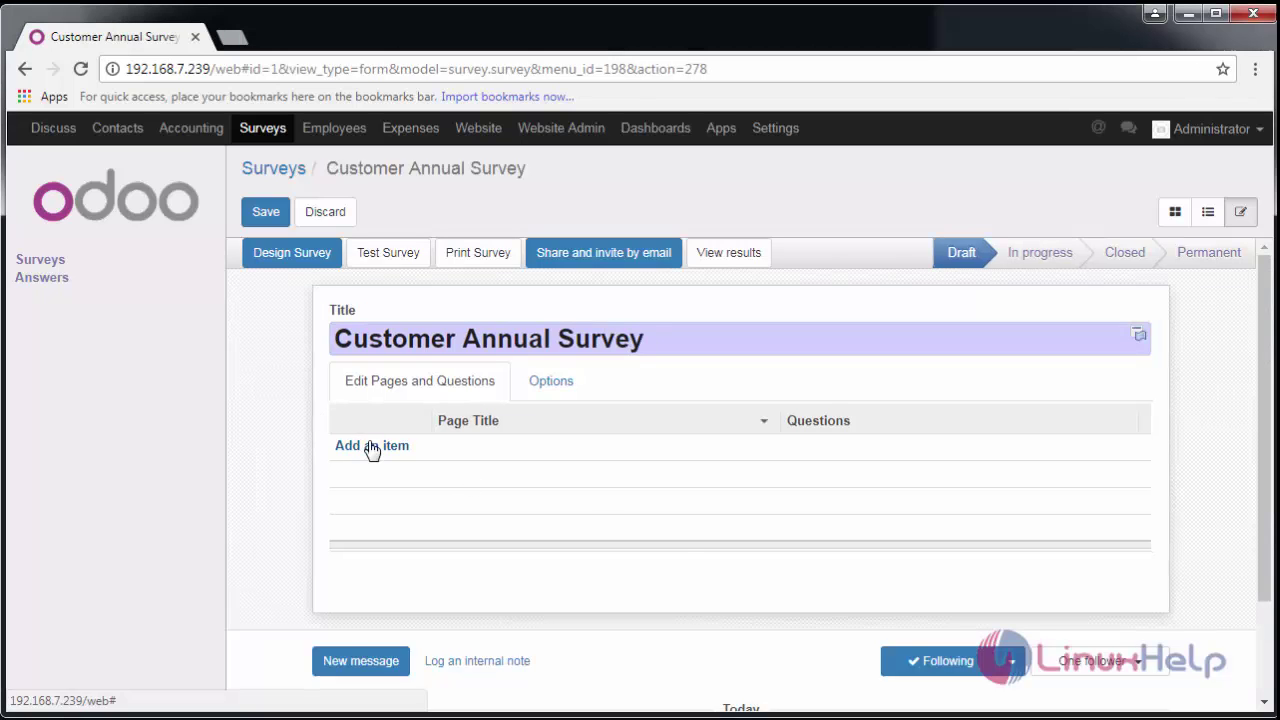
Add a first survey page titled 'Product and services'
click(371, 446)
click(325, 255)
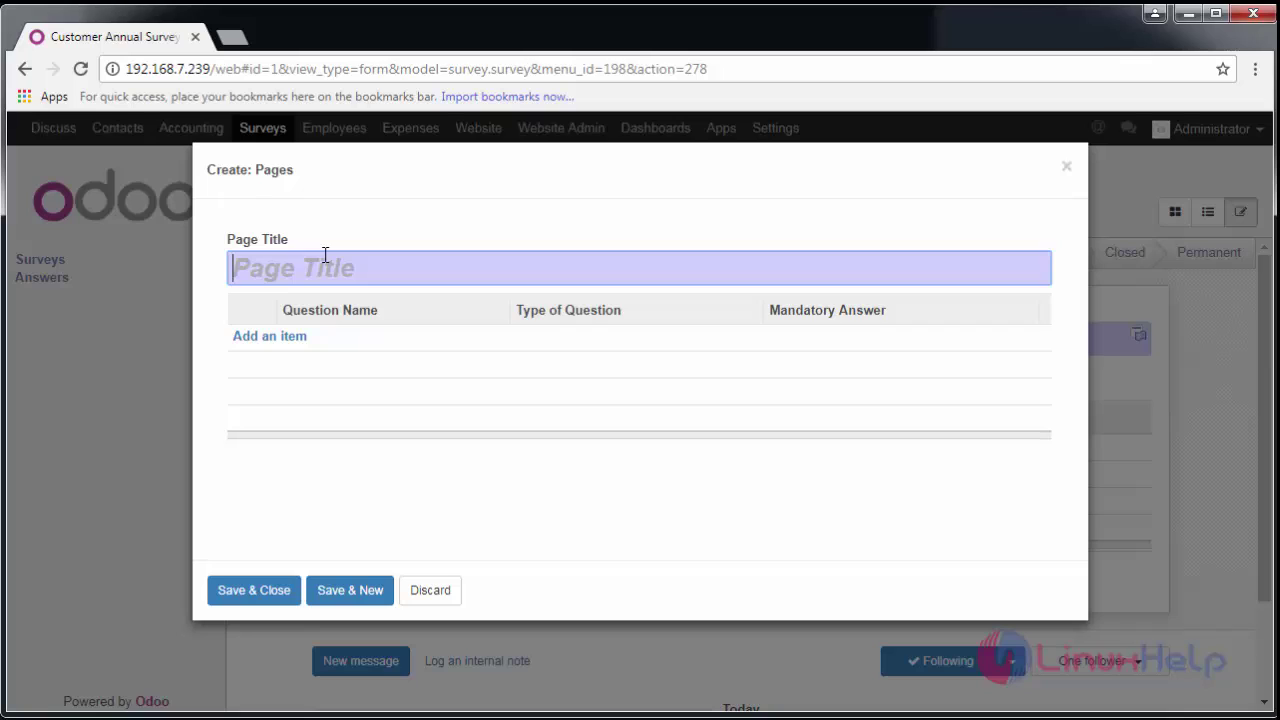
text(Product )
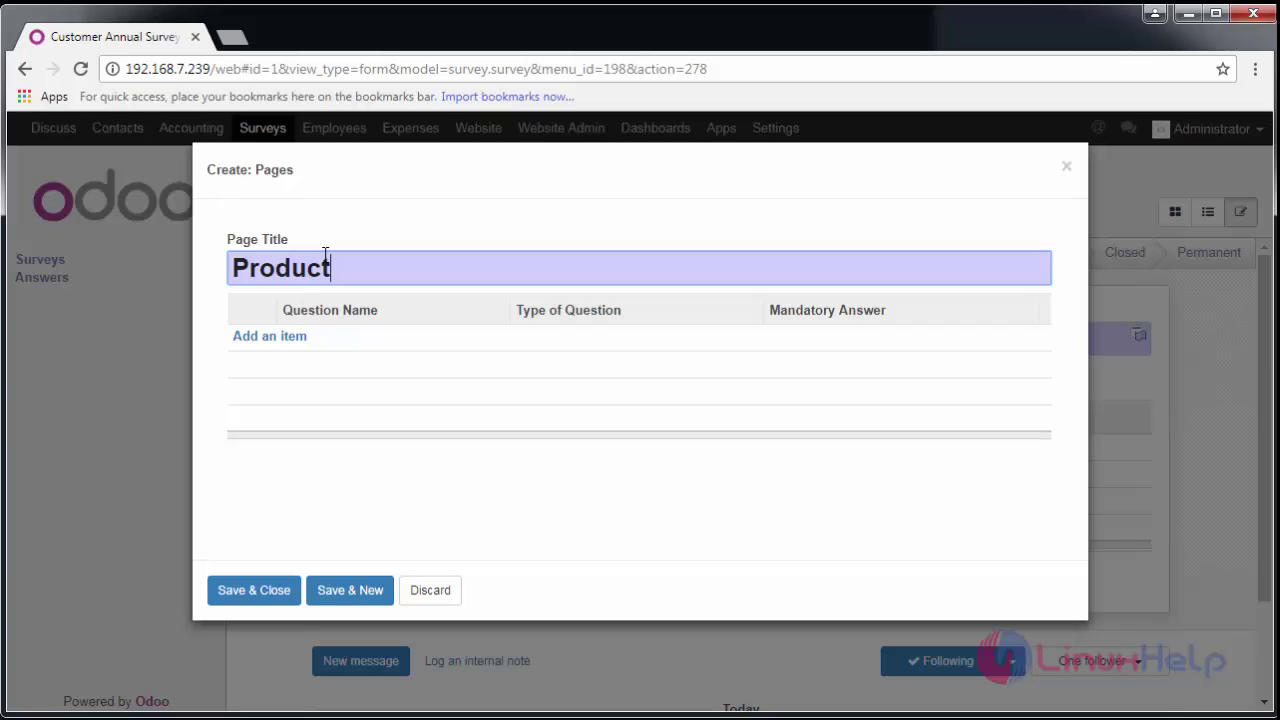
text(and servi)
text(ces)
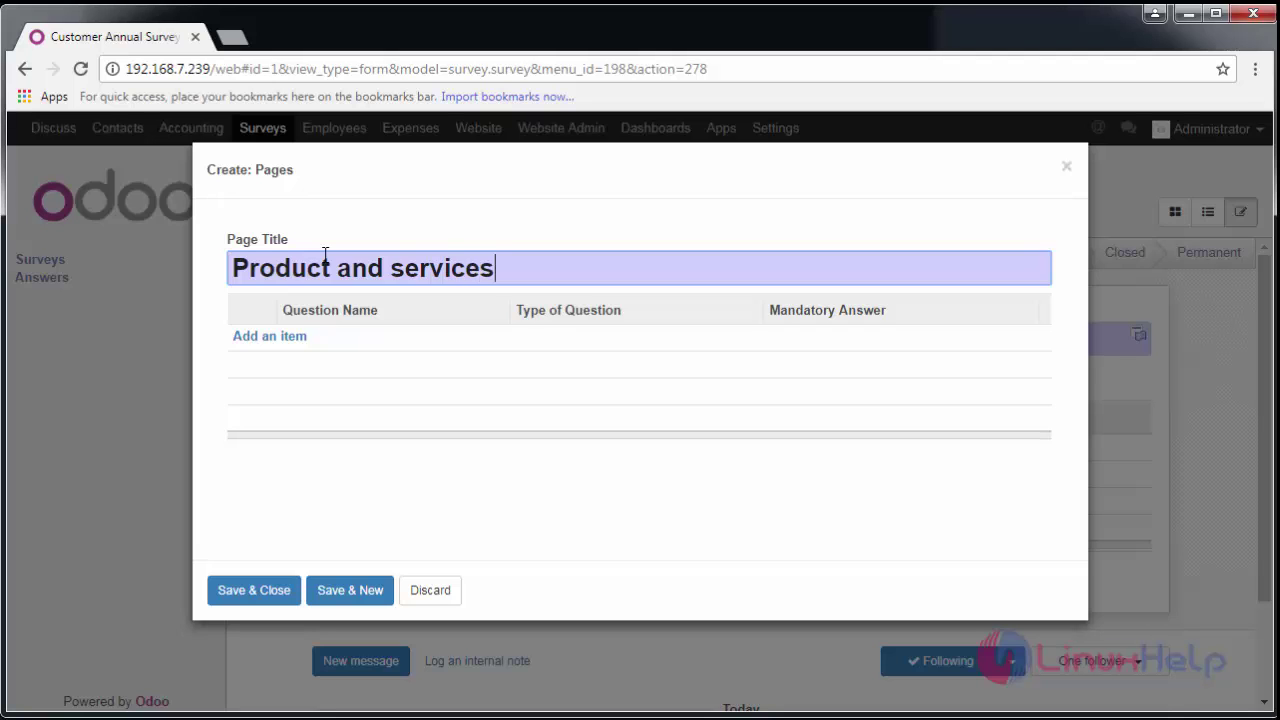
Add the single-line text question 'How was your experience with us ?' to that page
click(268, 336)
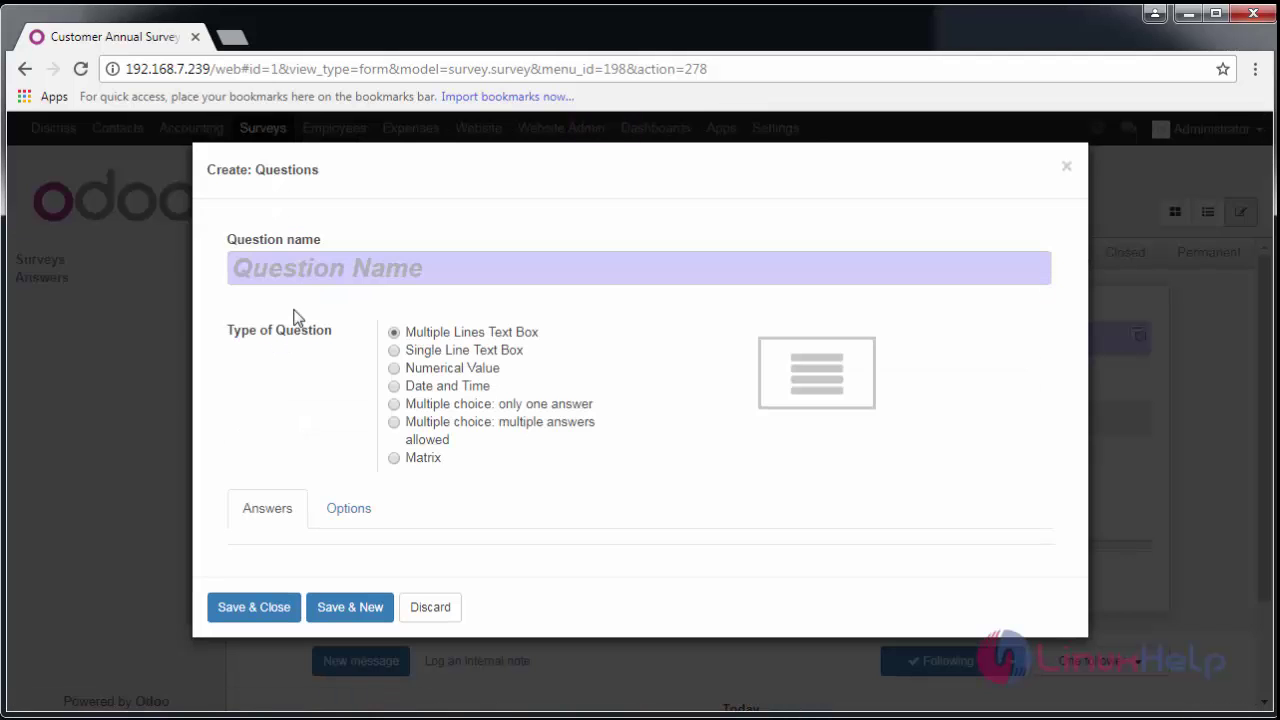
click(375, 278)
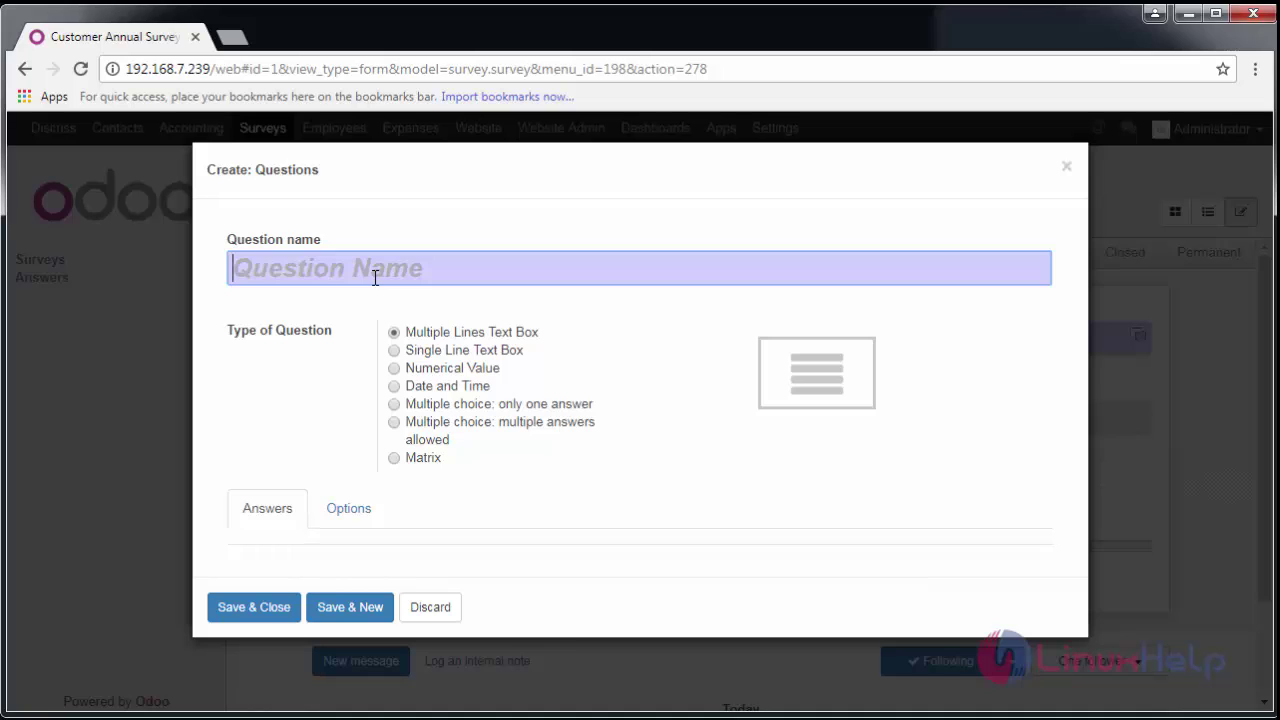
text(How wa)
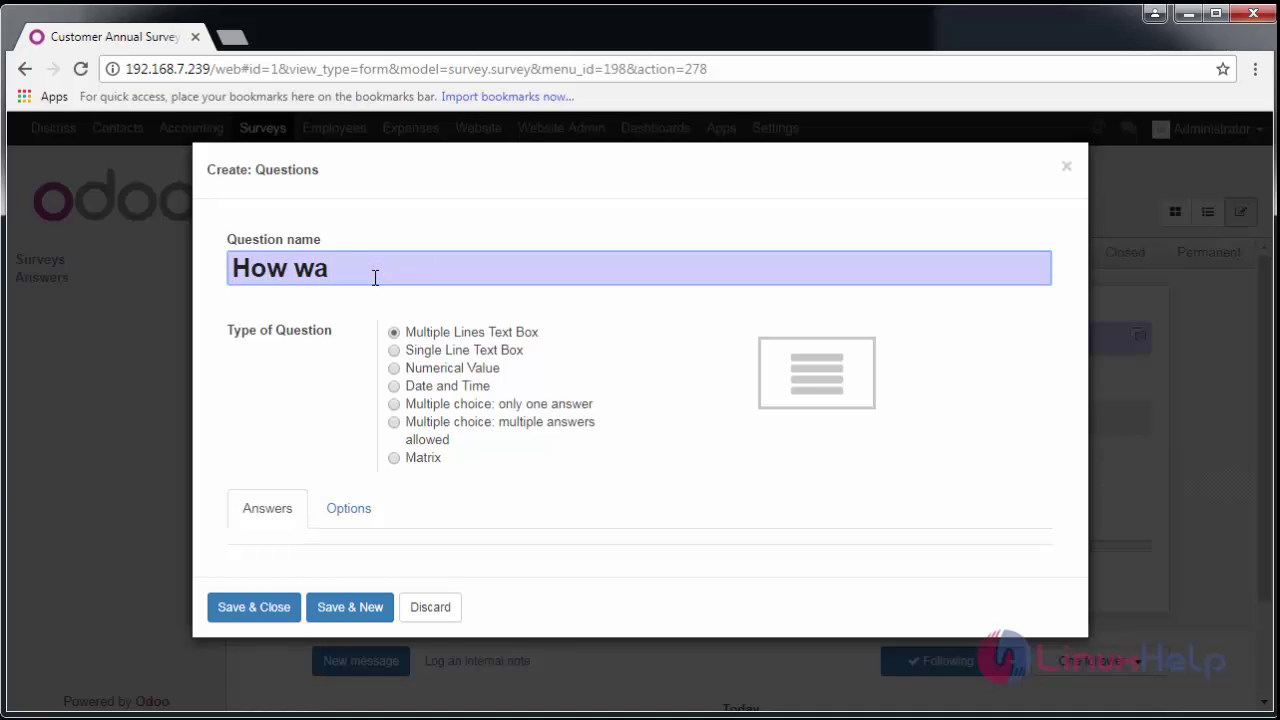
text(s your ex)
text(perie)
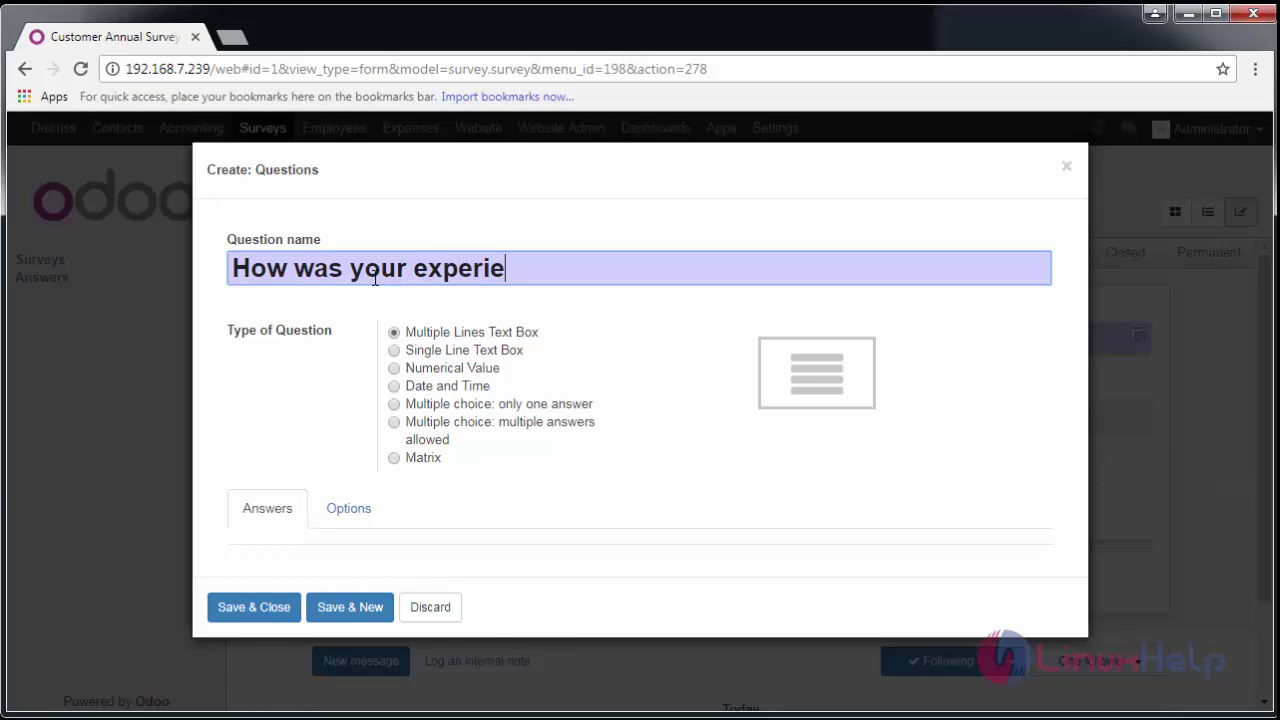
text(nce)
text( with us )
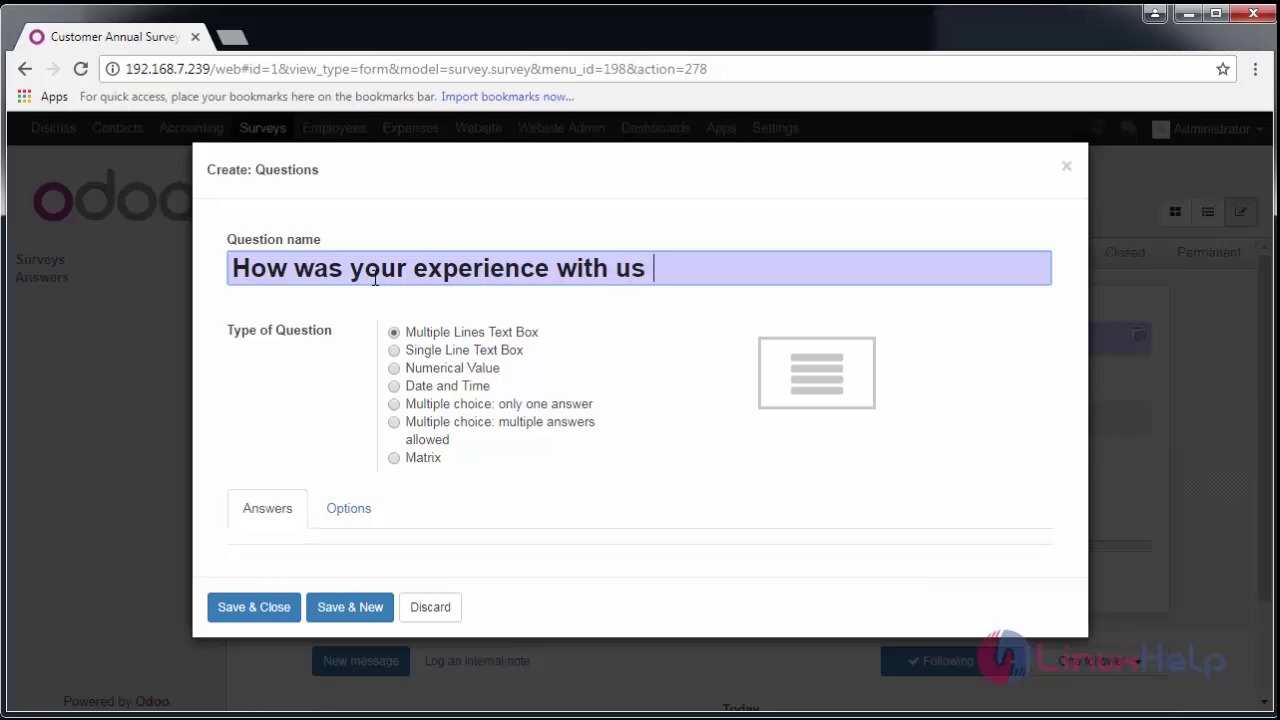
text(?)
click(394, 351)
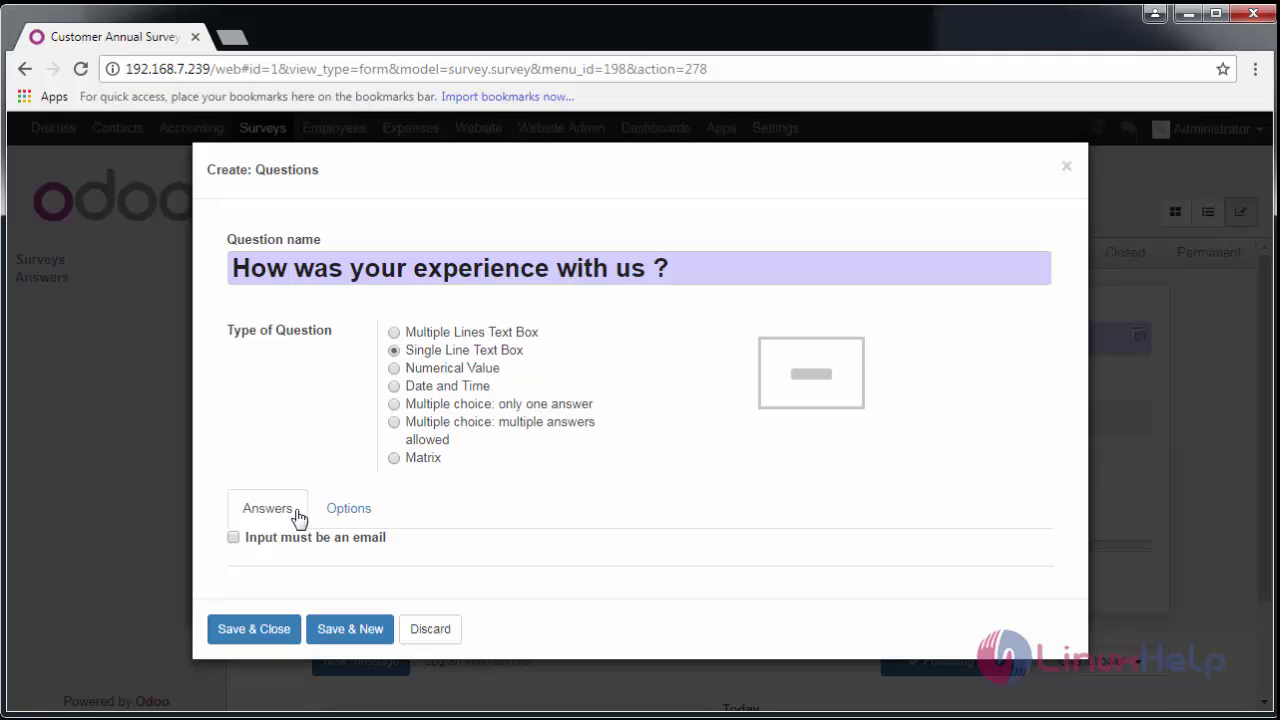
Make the question mandatory with error message 'Should Answer', then save the question and page
click(348, 512)
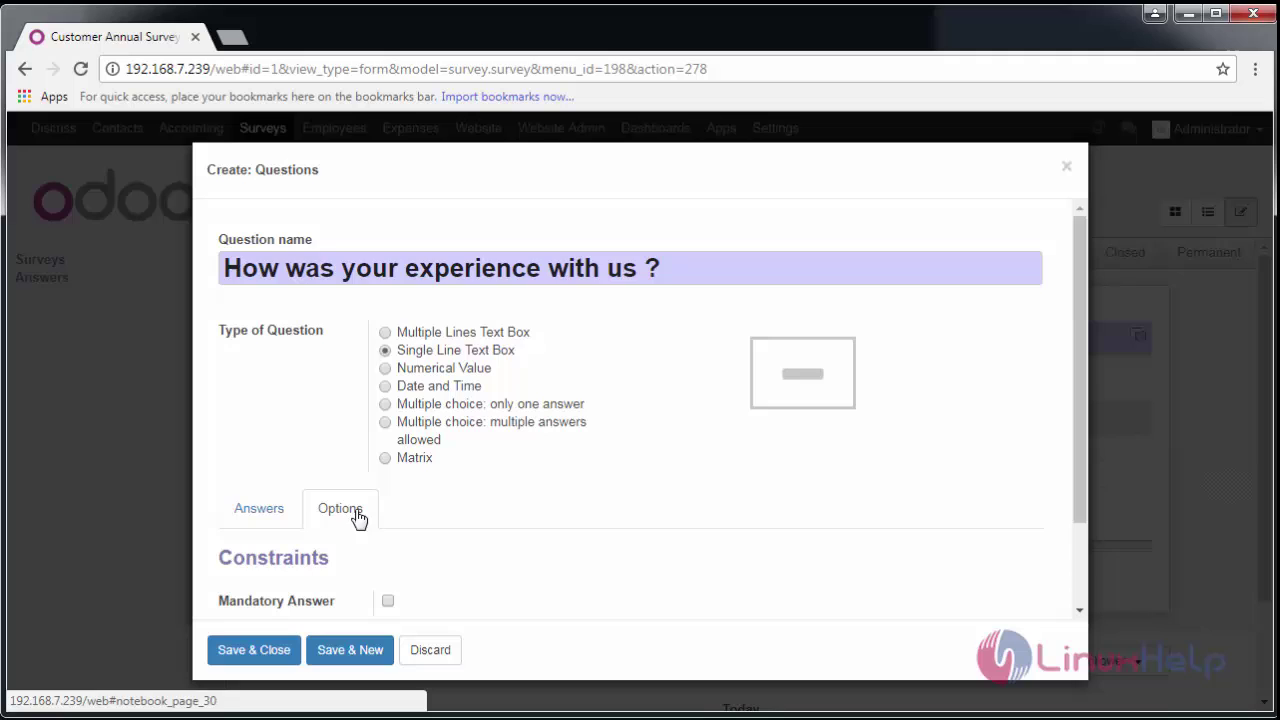
scroll(380, 538, down, 2)
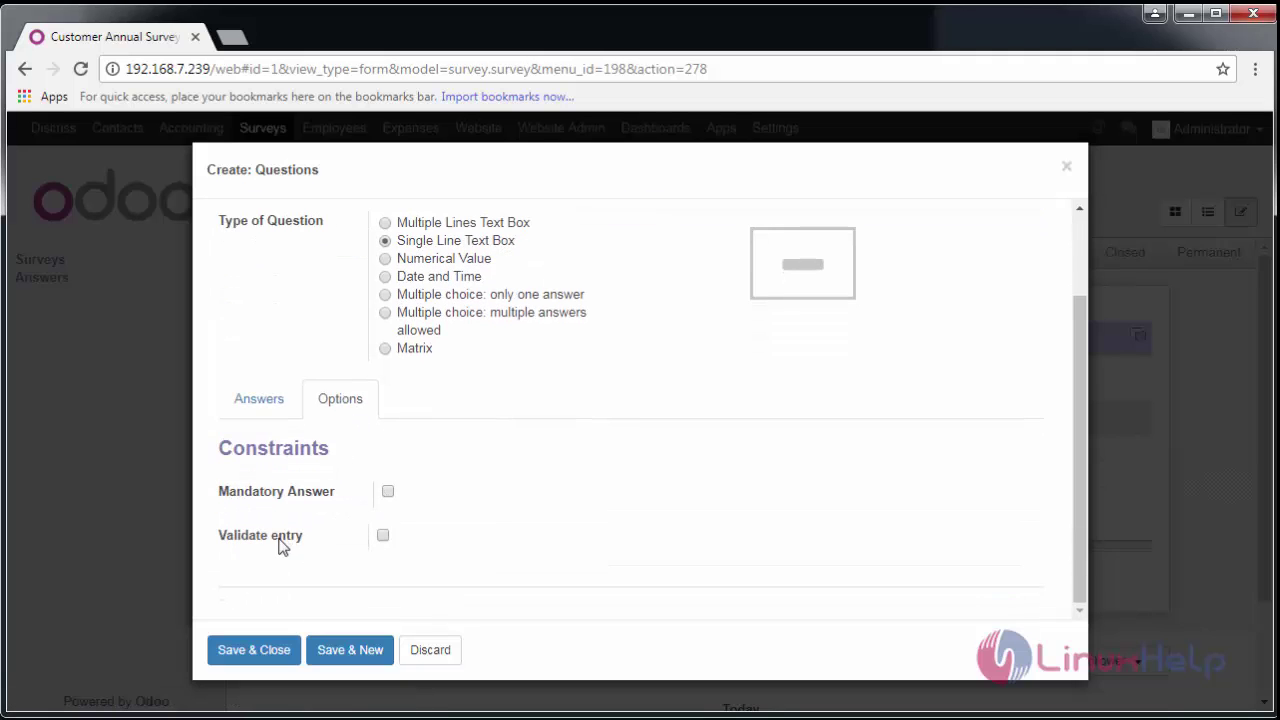
click(388, 493)
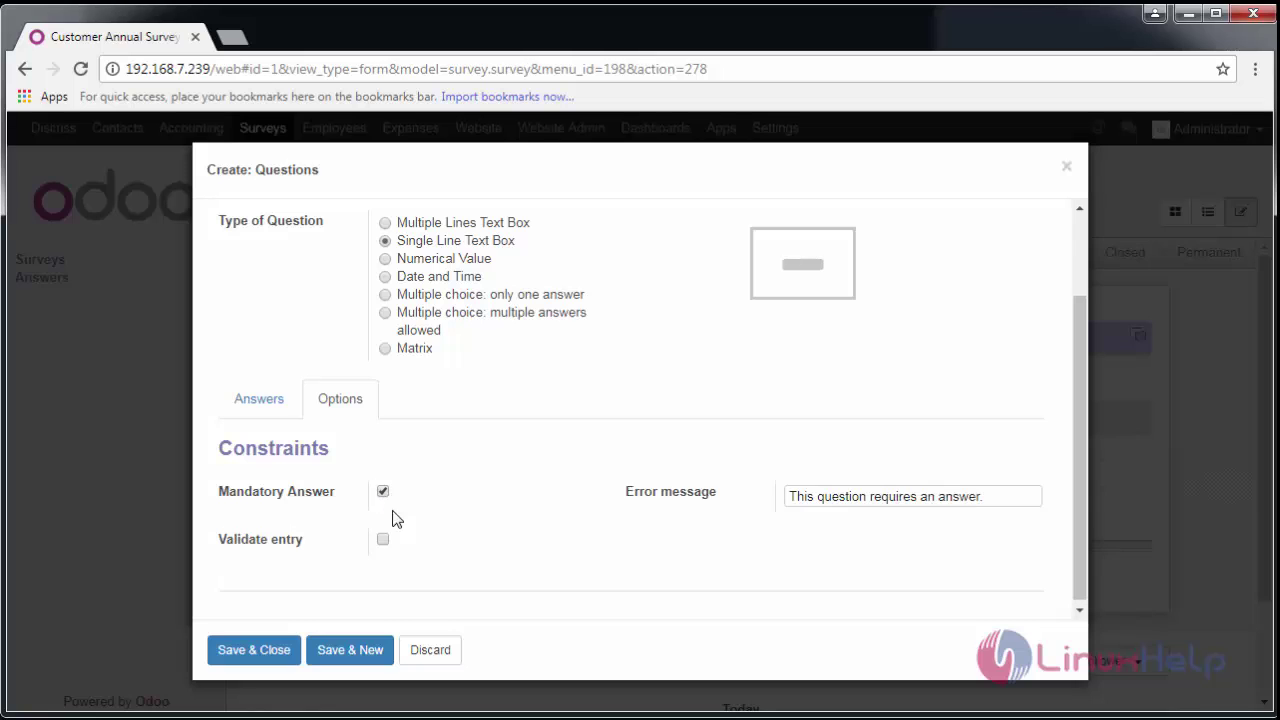
click(761, 510)
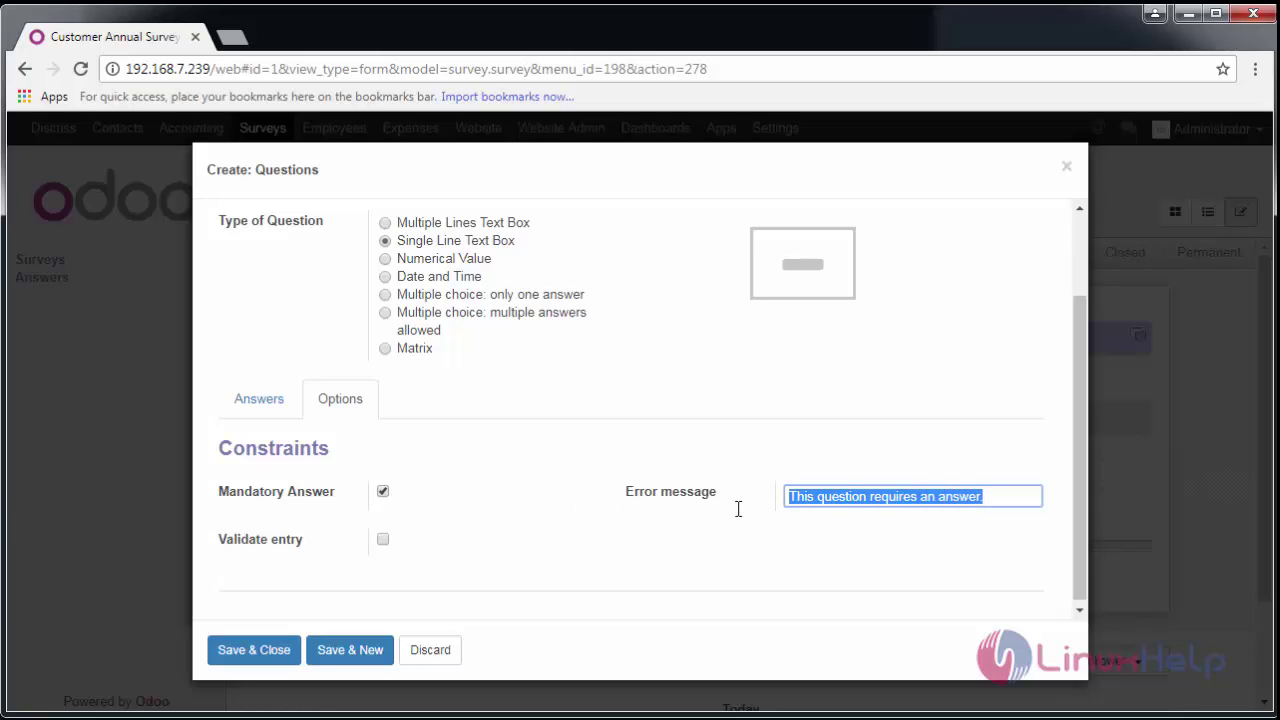
key(BackSpace)
text(Should Answer)
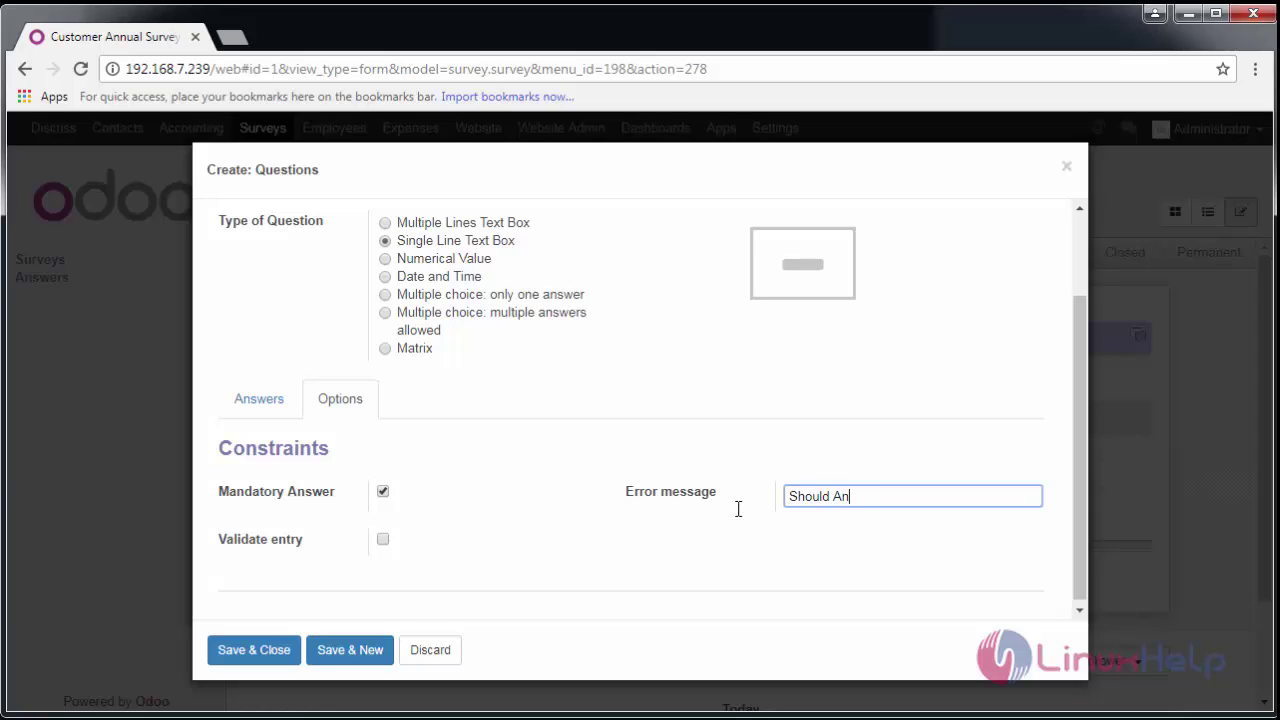
click(284, 656)
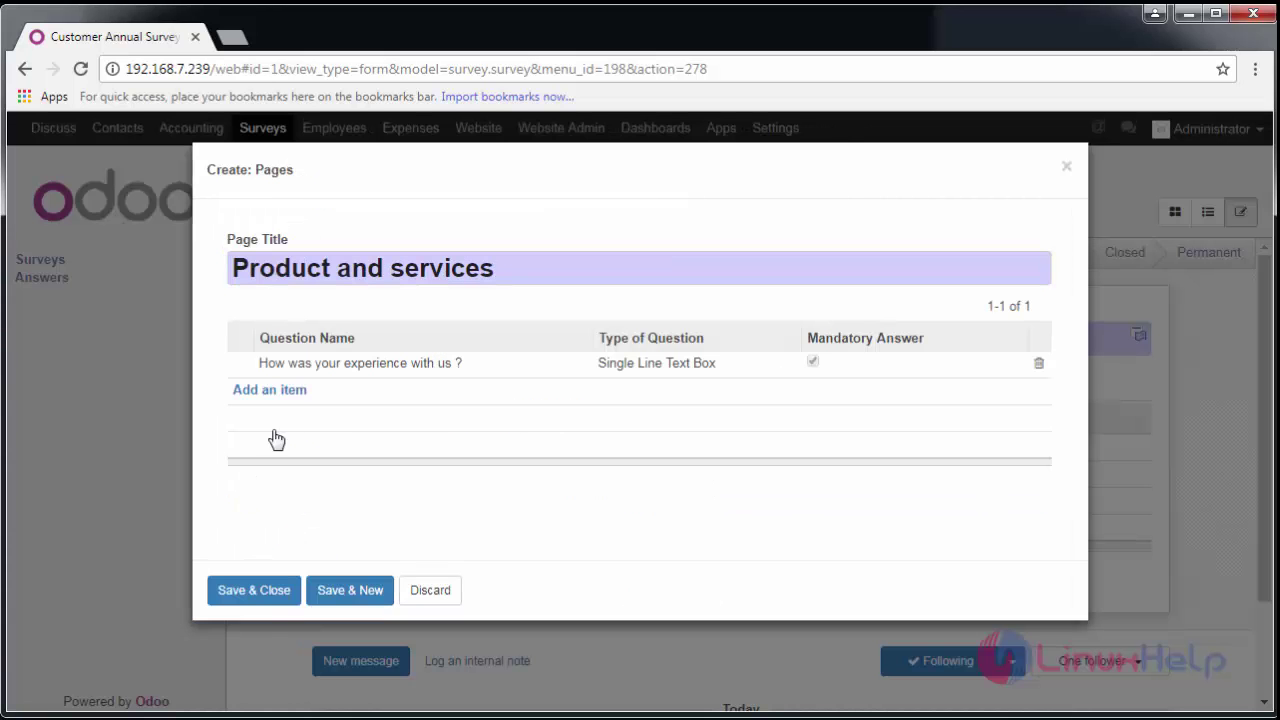
click(275, 601)
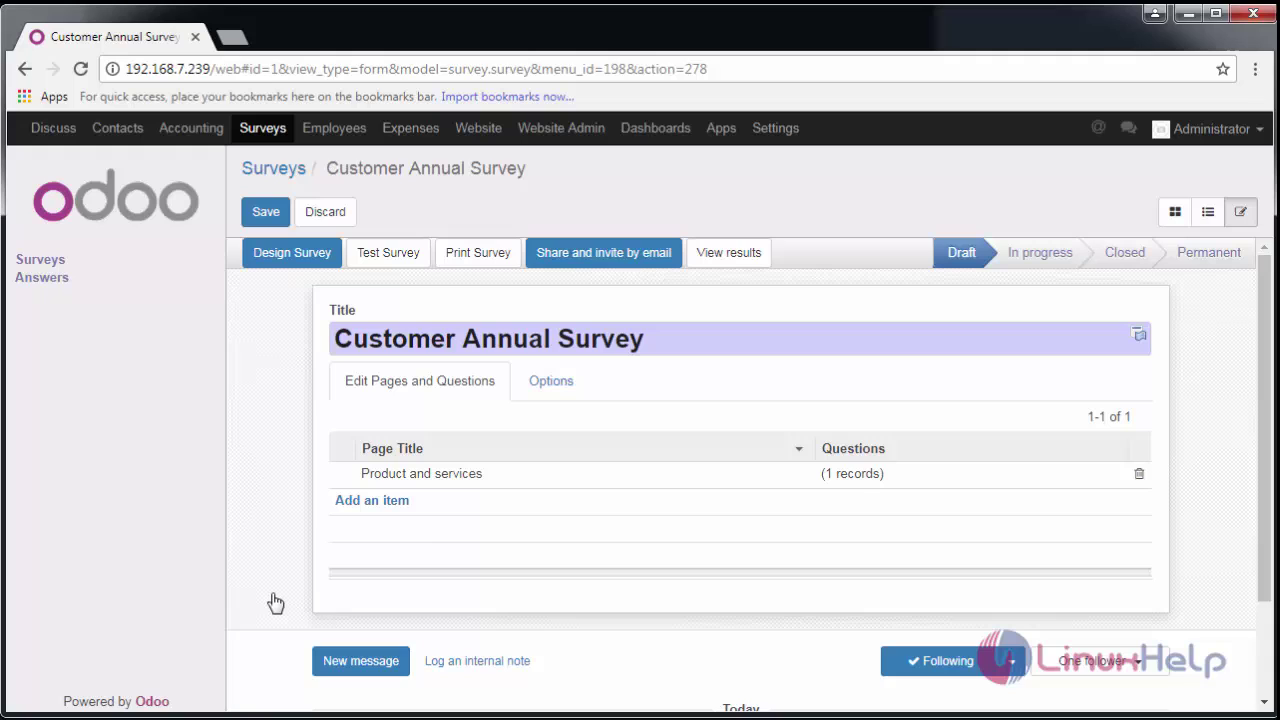
Add a second survey page titled 'reports'
click(393, 503)
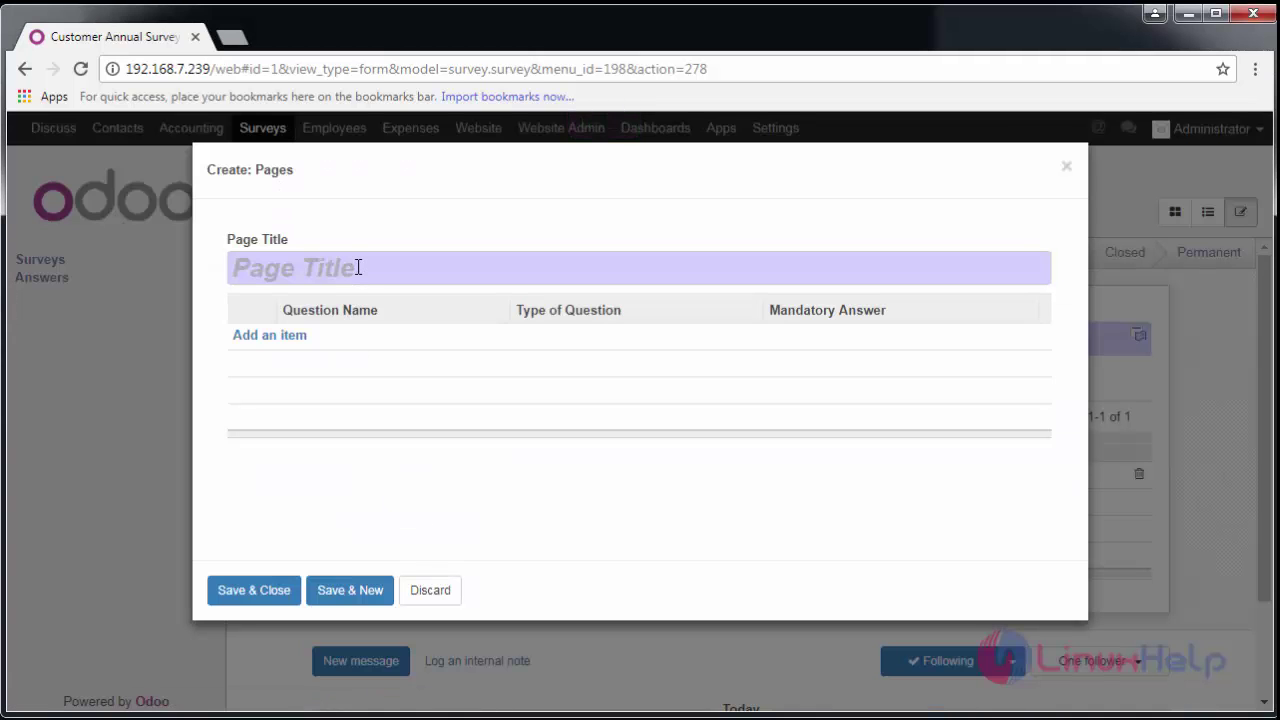
click(358, 267)
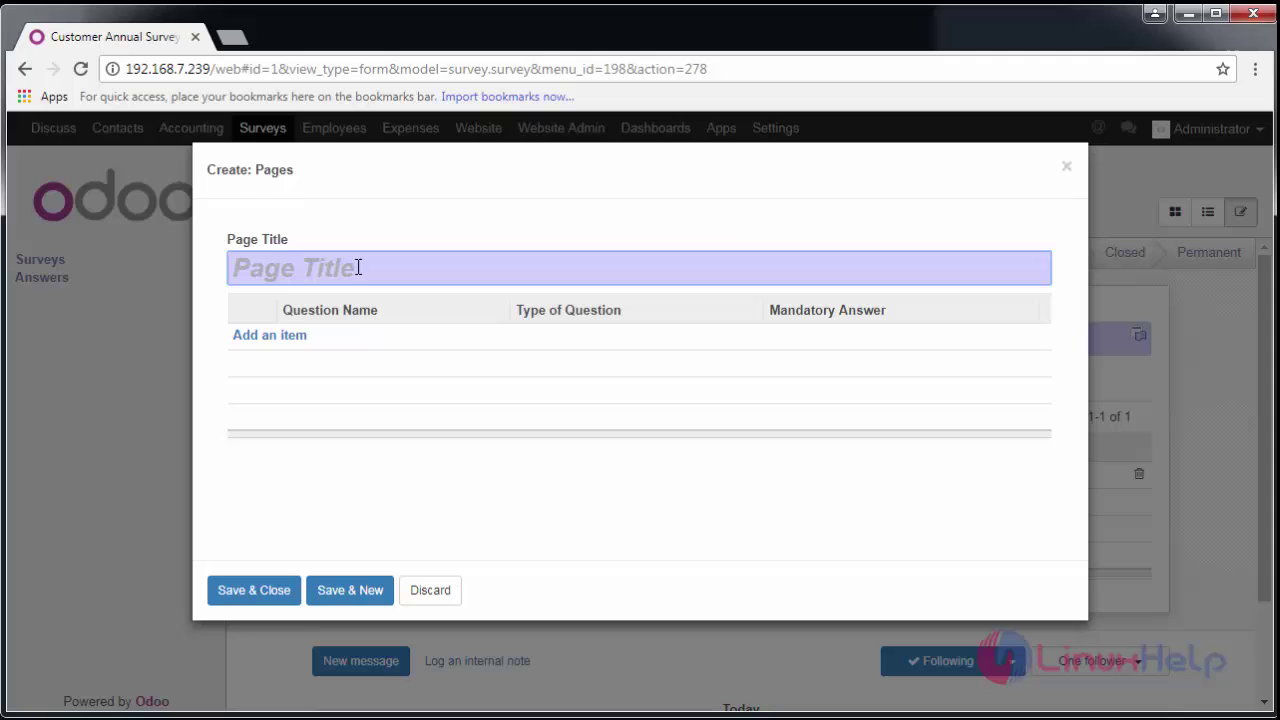
text(r)
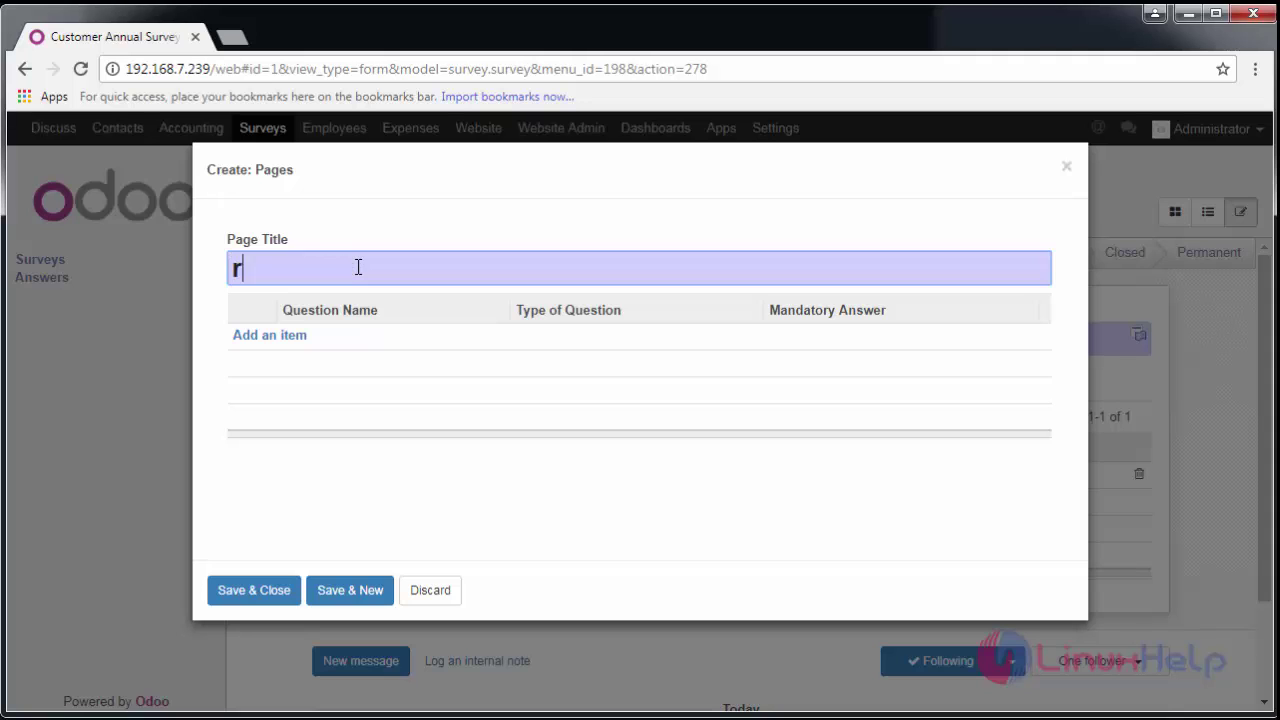
text(eports)
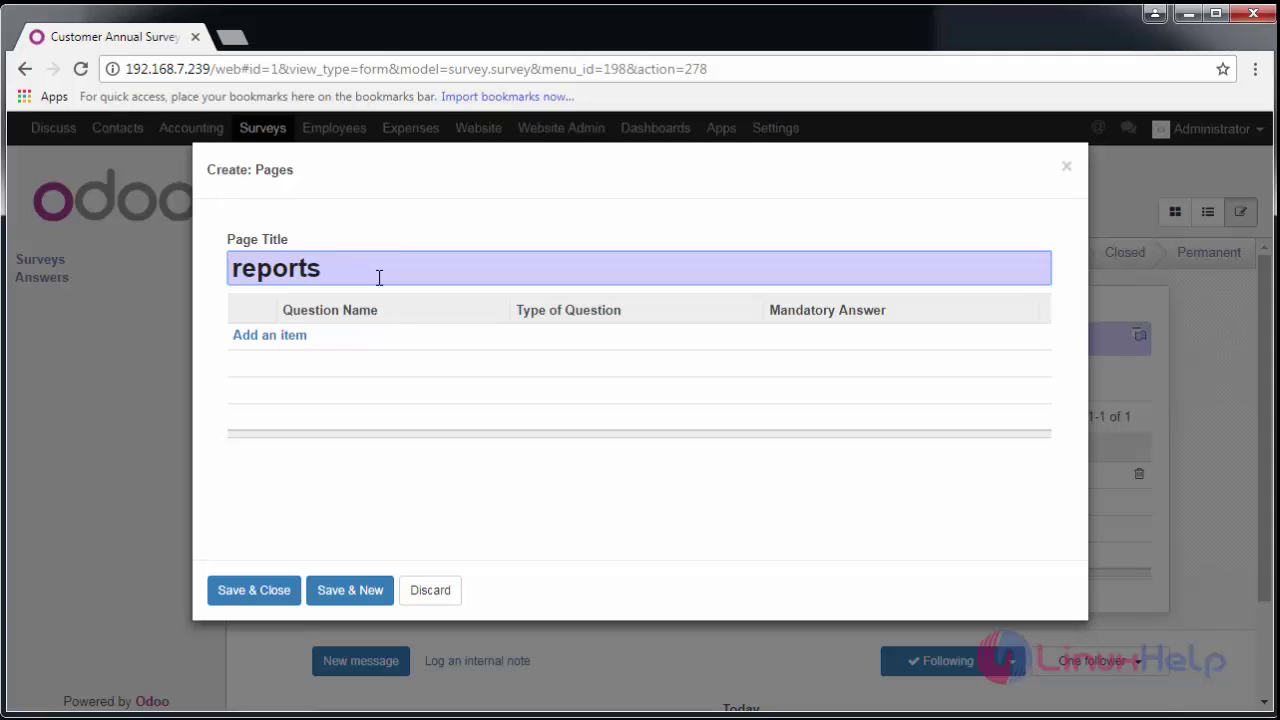
Add the single-answer multiple choice question 'was our product useful' with choices yes and no
click(256, 336)
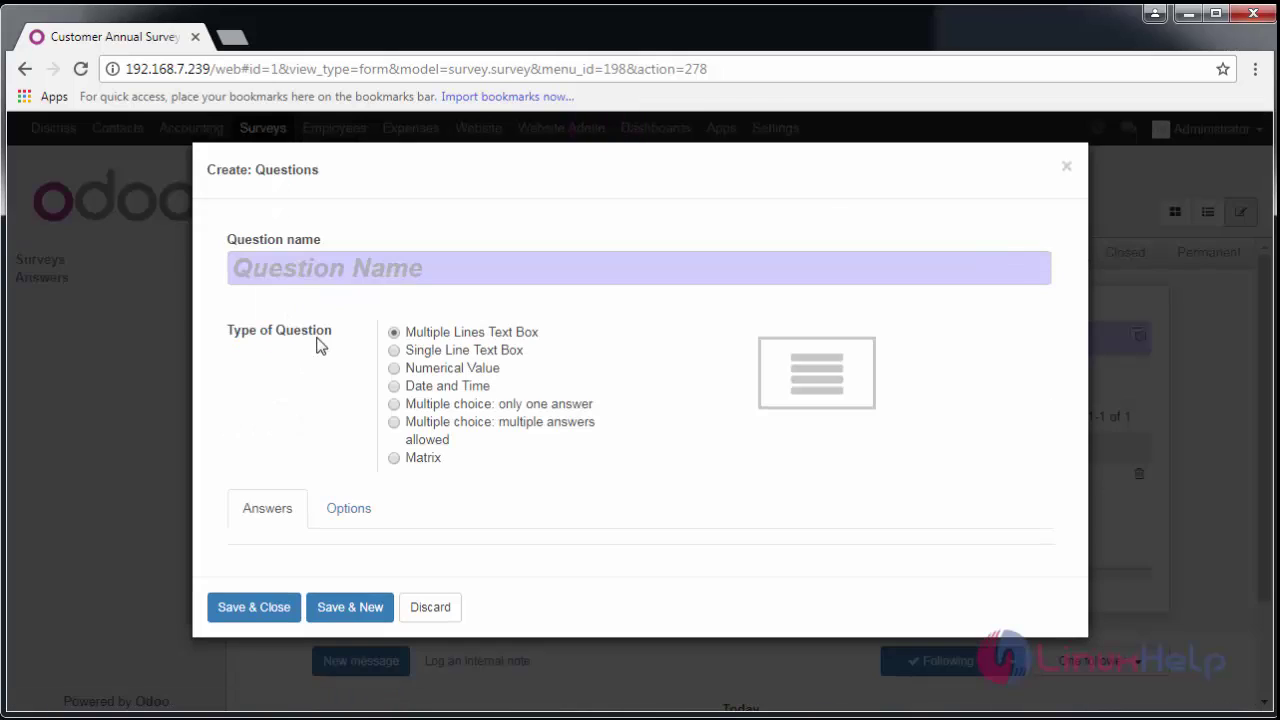
click(353, 265)
text(wa)
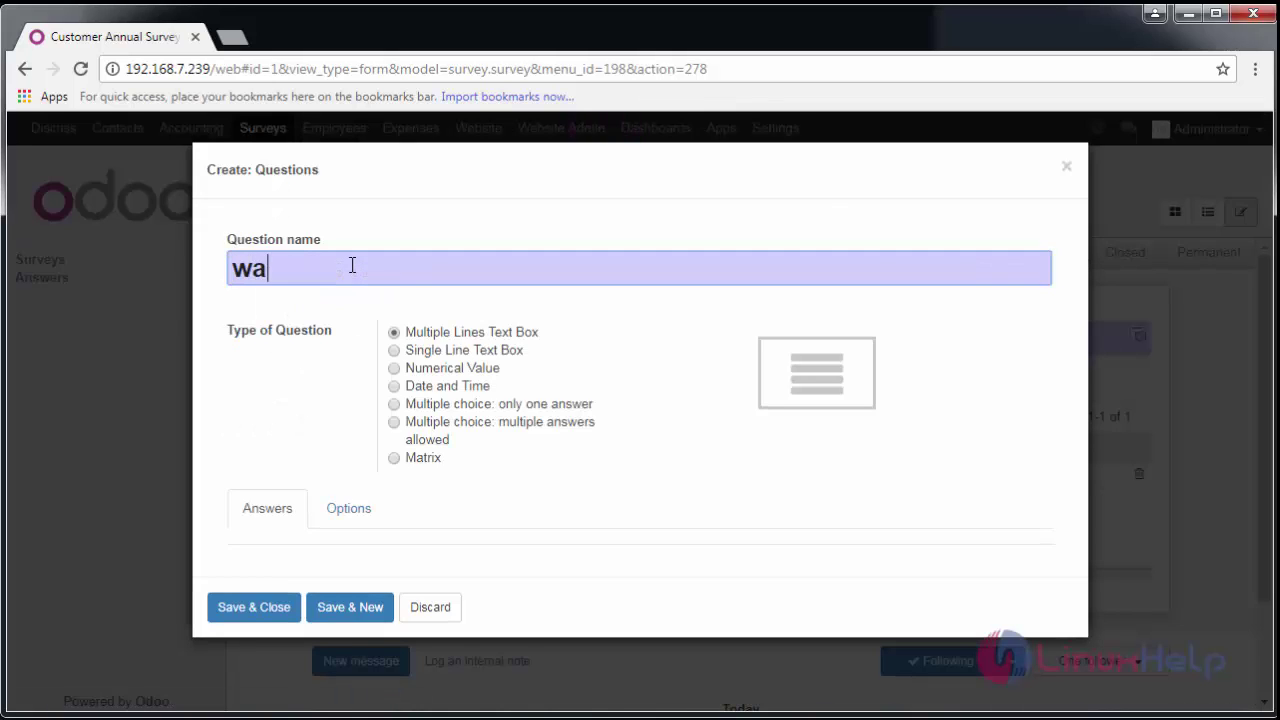
text(s our pr)
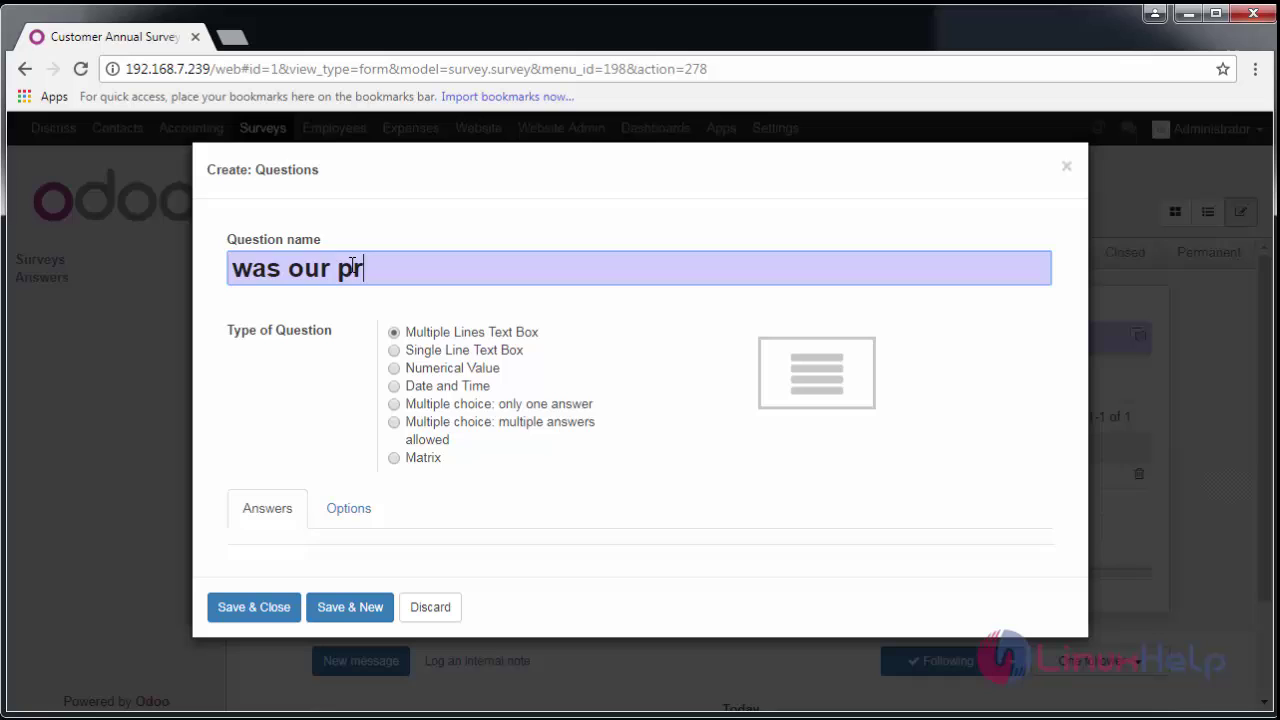
text(oduct u)
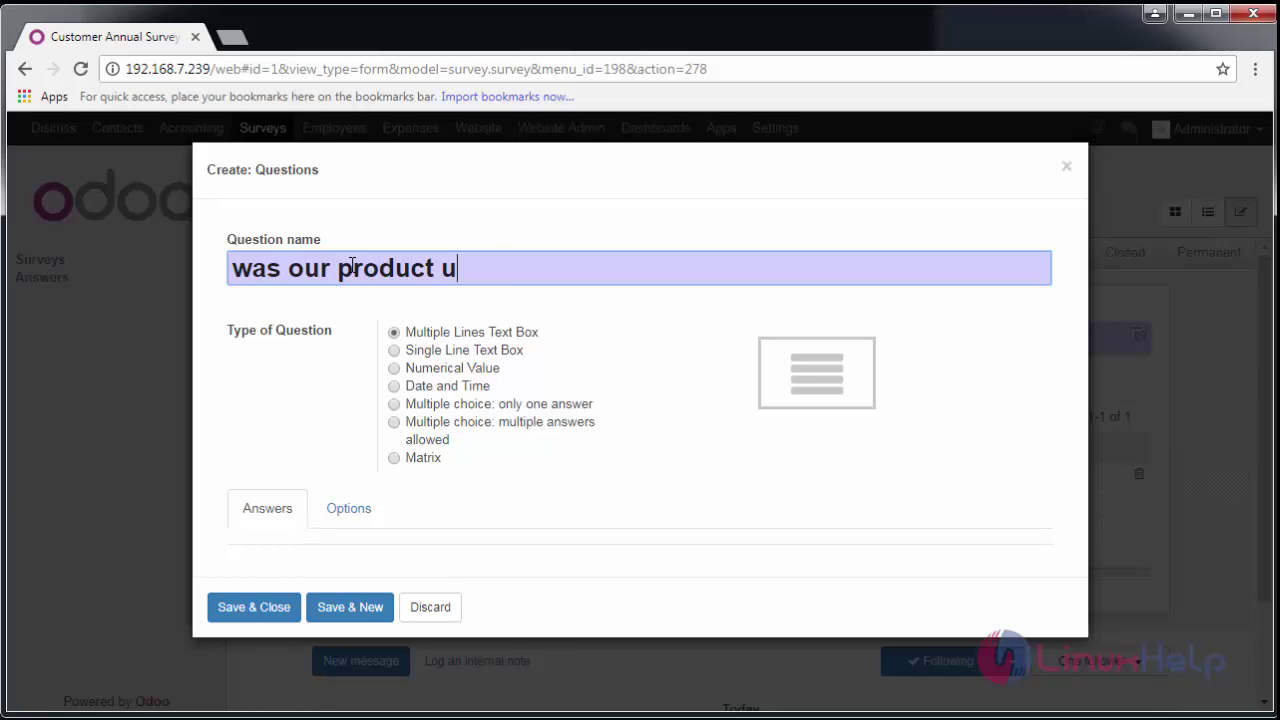
text(seful)
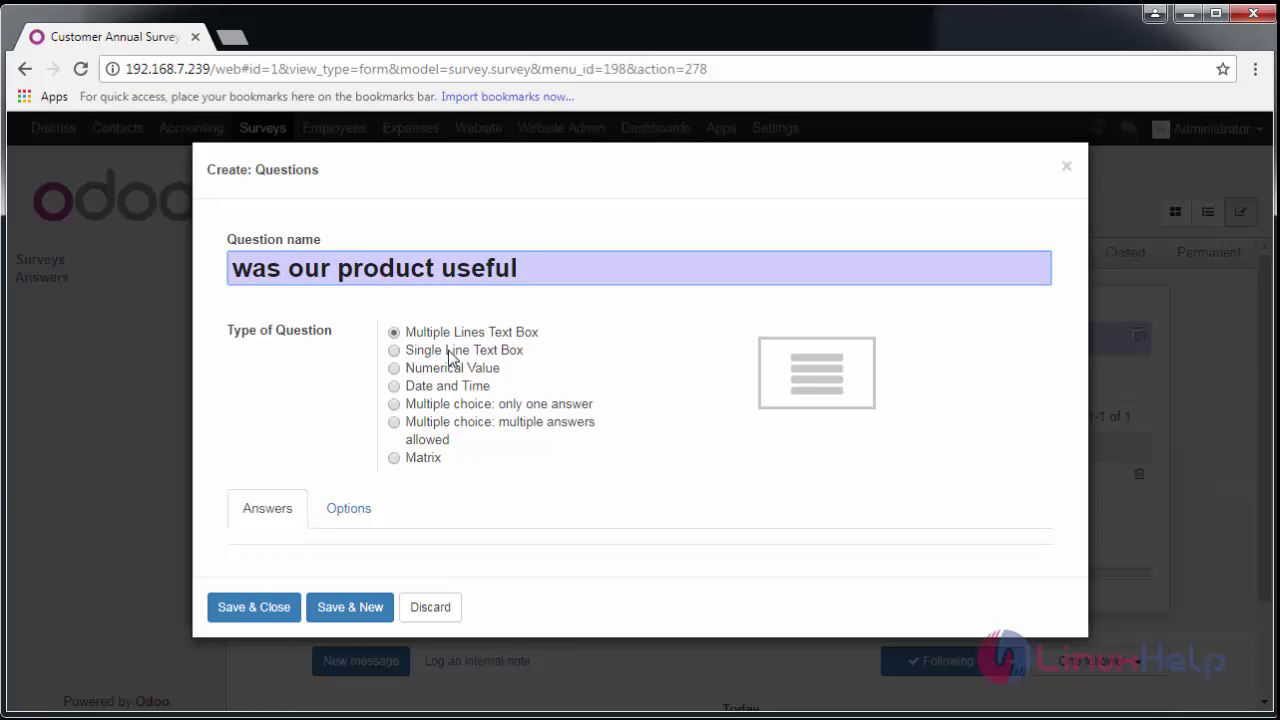
click(395, 405)
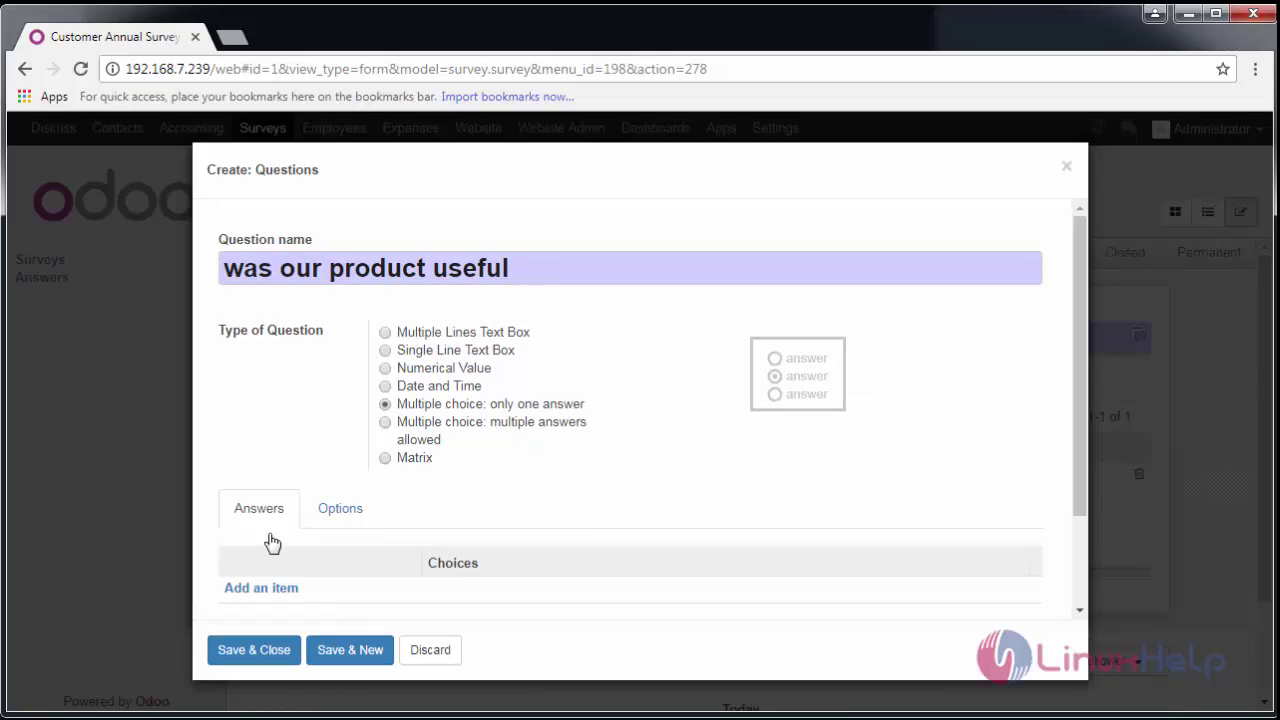
scroll(334, 586, down, 2)
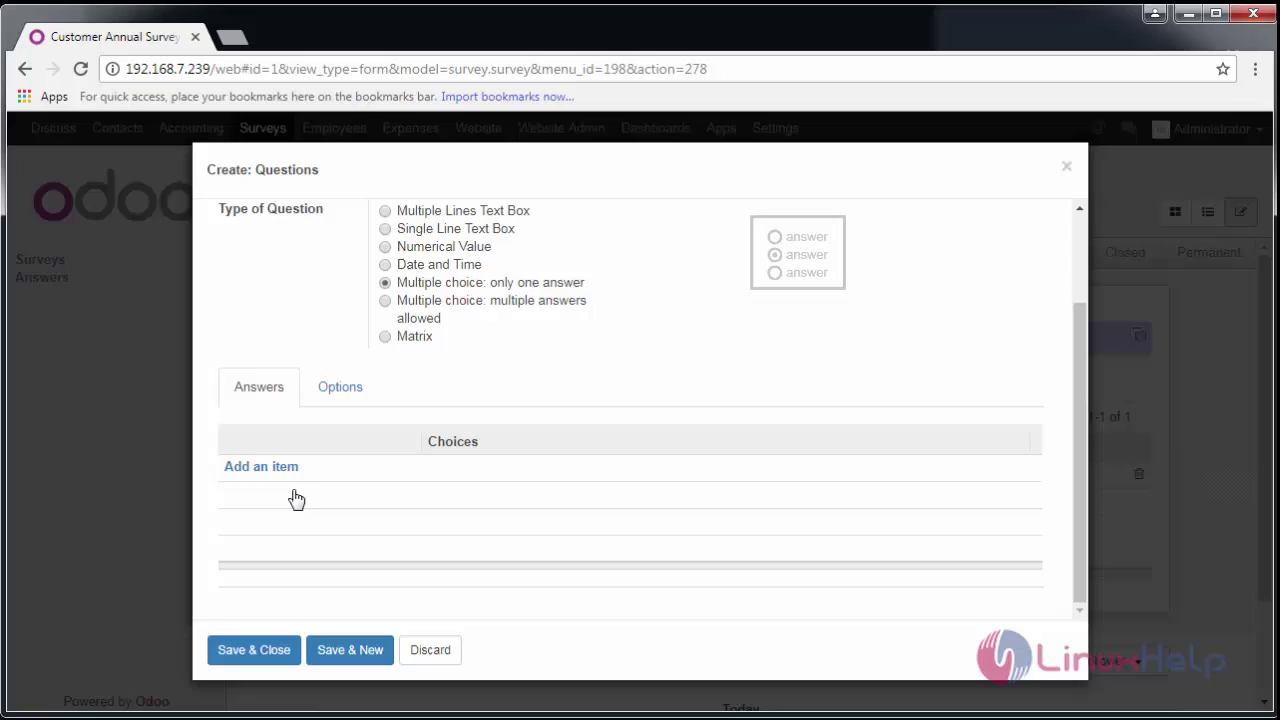
click(287, 475)
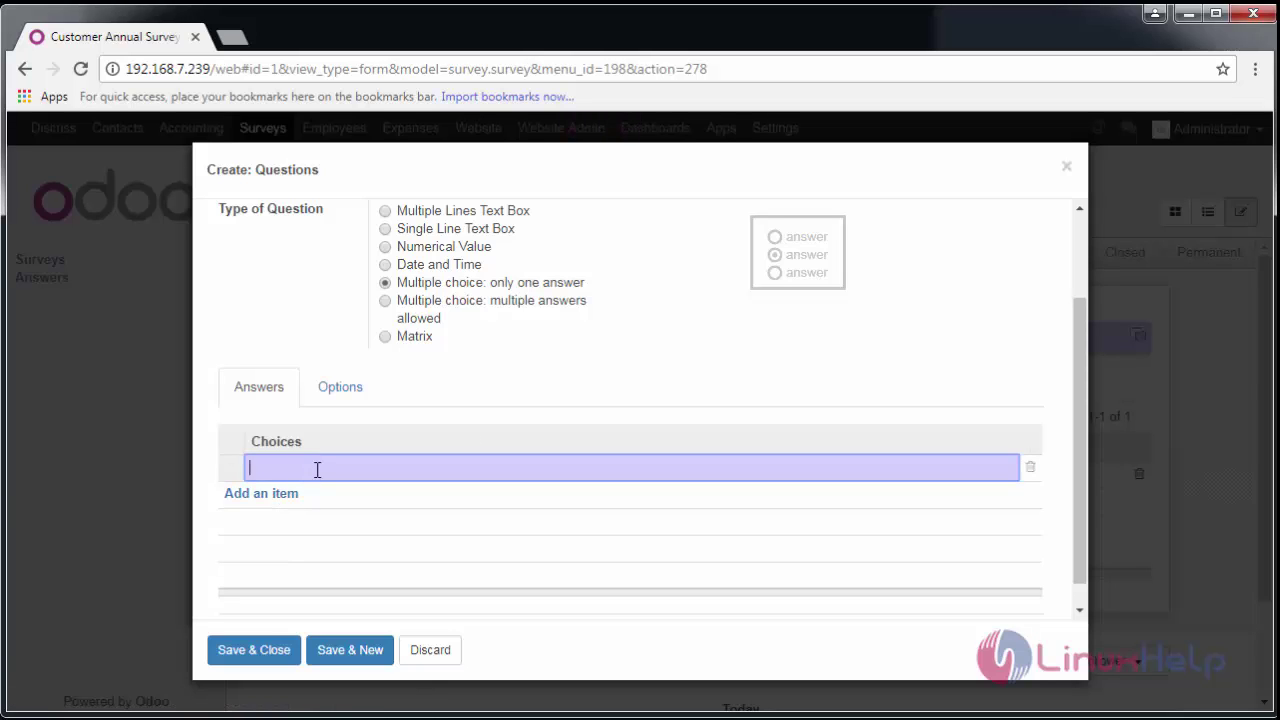
text(yes)
key(Return)
text(no)
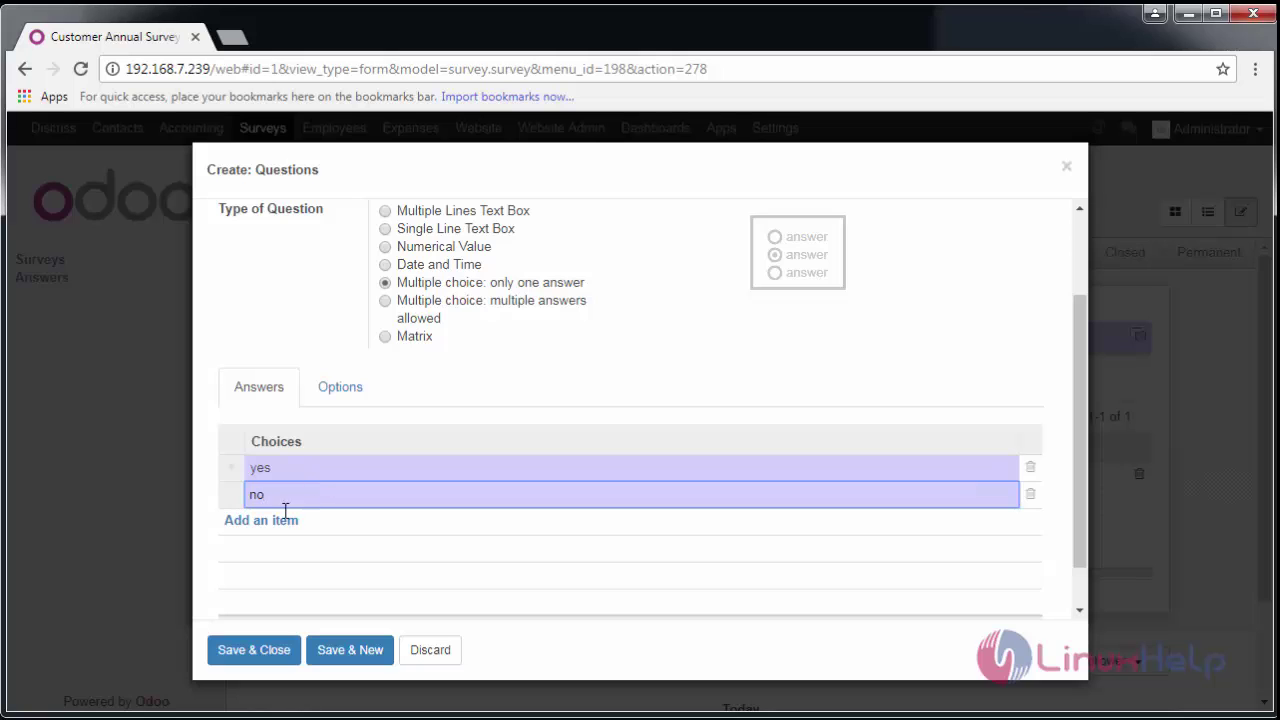
Save the question and the reports page, then save the survey with both pages
click(268, 650)
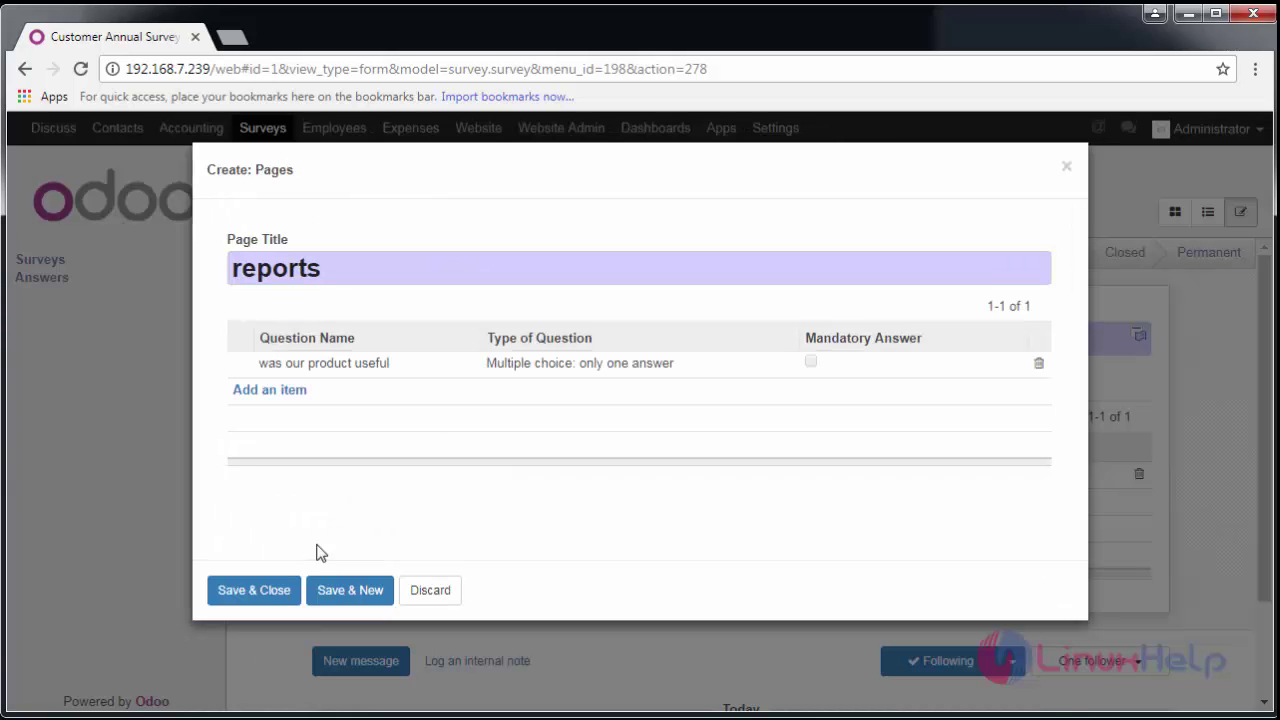
click(268, 588)
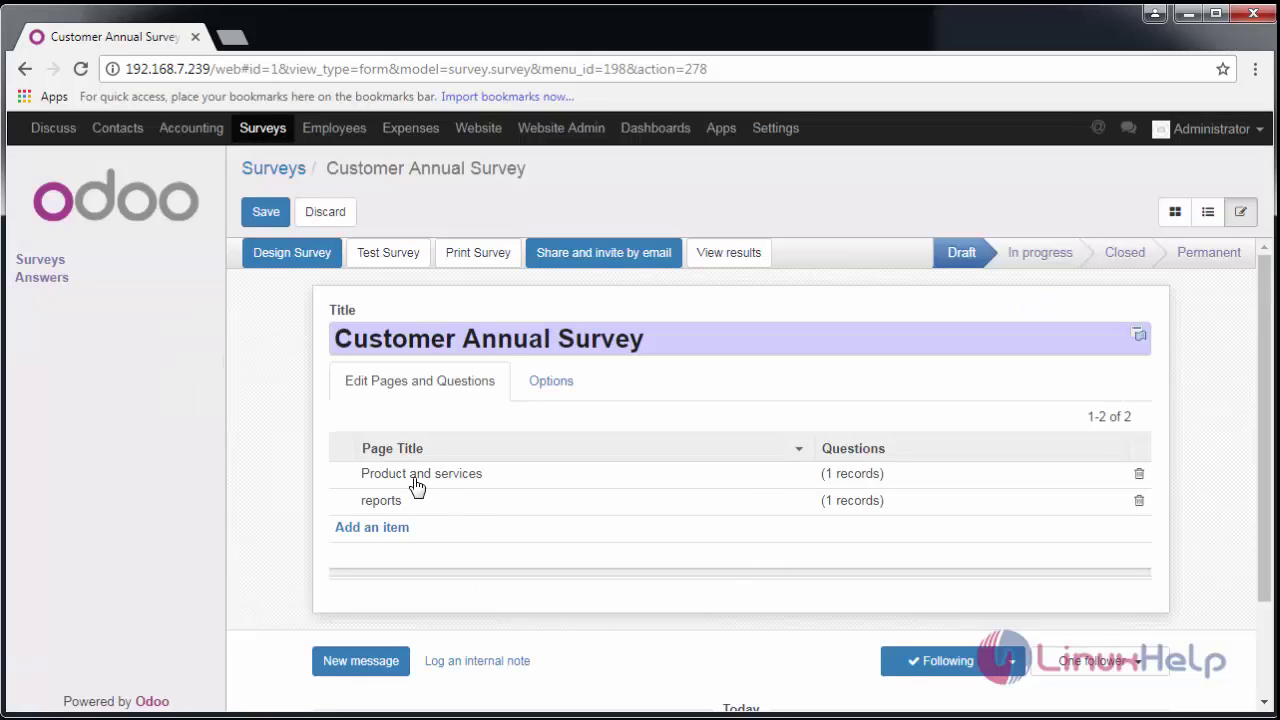
scroll(417, 505, down, 2)
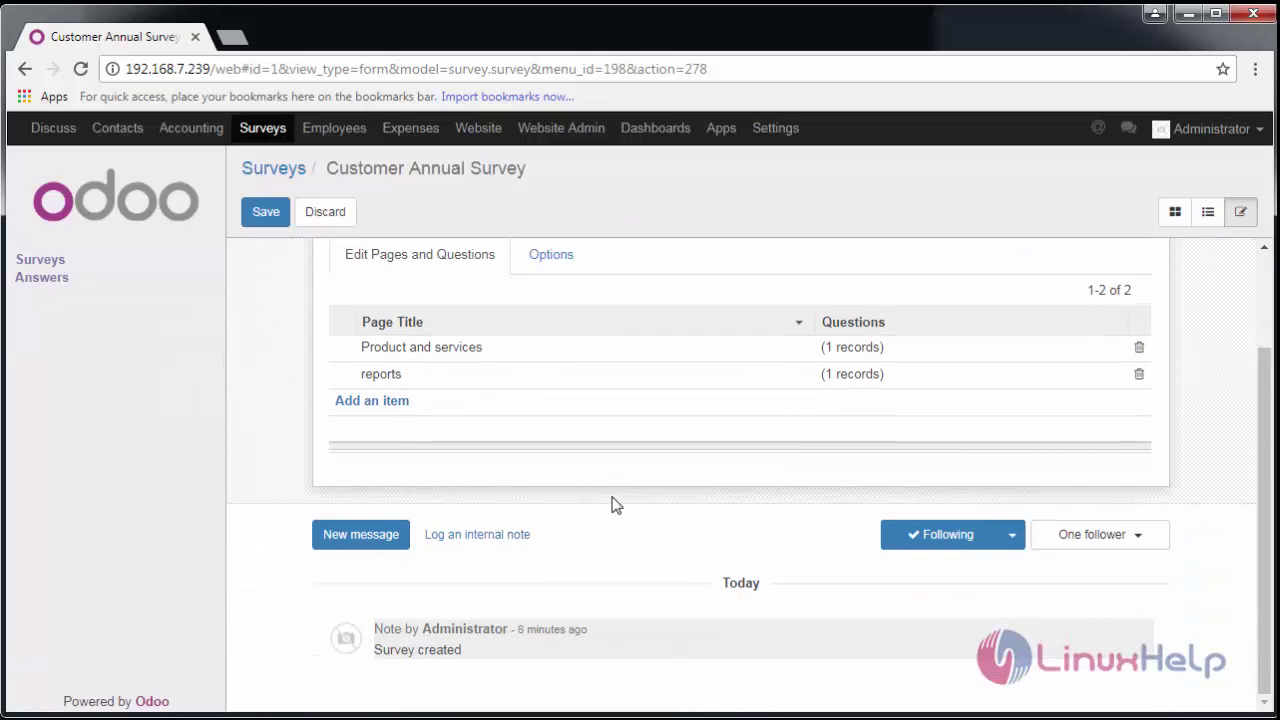
scroll(605, 503, up, 2)
click(258, 212)
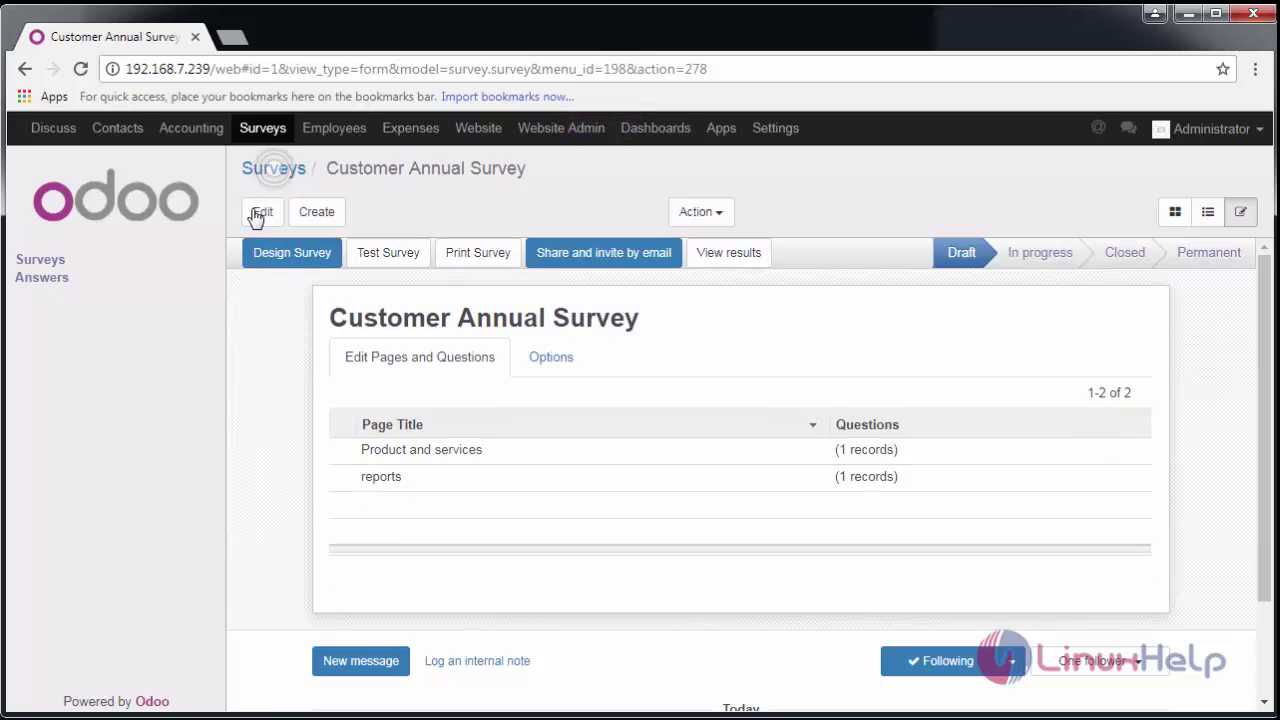